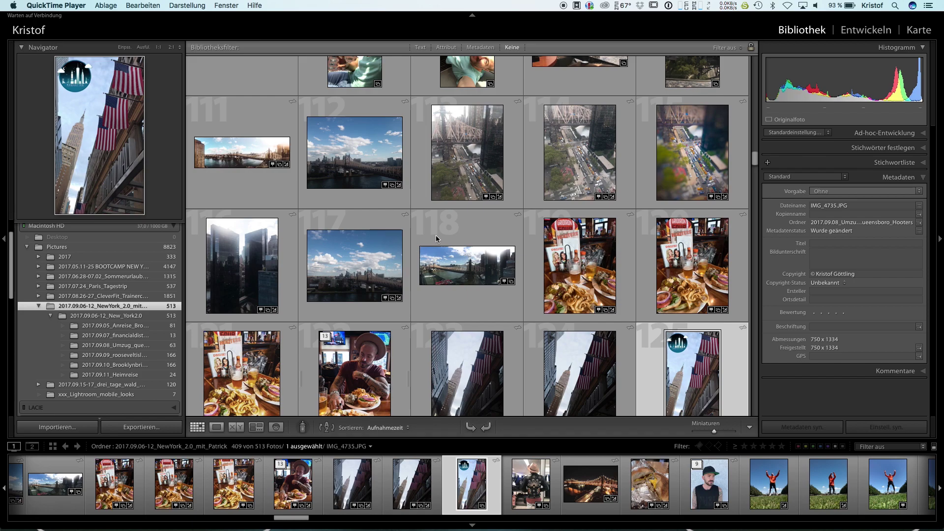
Start Lightroom's Datei > Aus anderem Katalog importieren command
scroll(435, 235, up, 1)
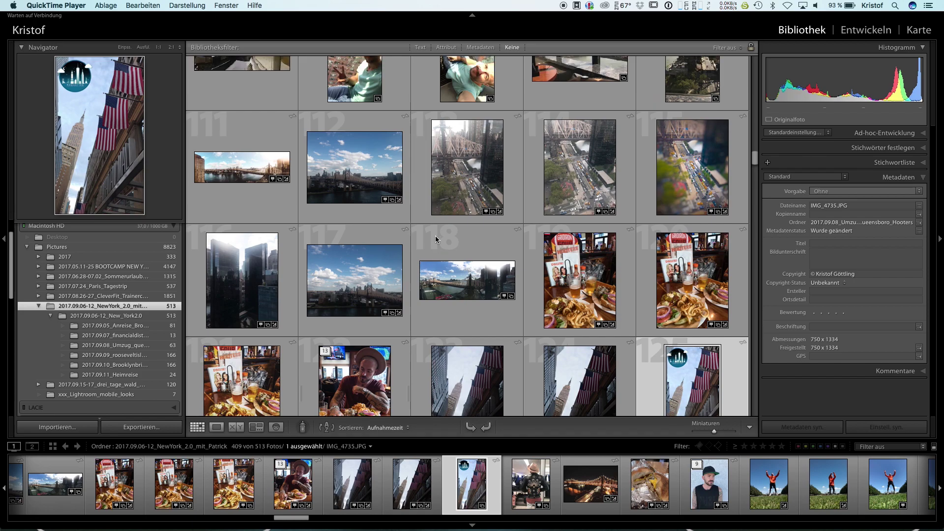
scroll(435, 235, down, 1)
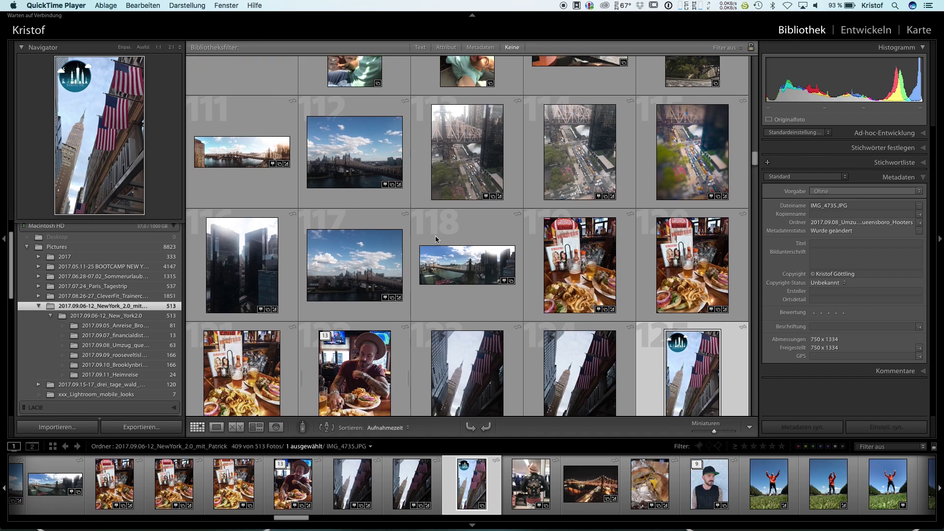
scroll(100, 279, up, 1)
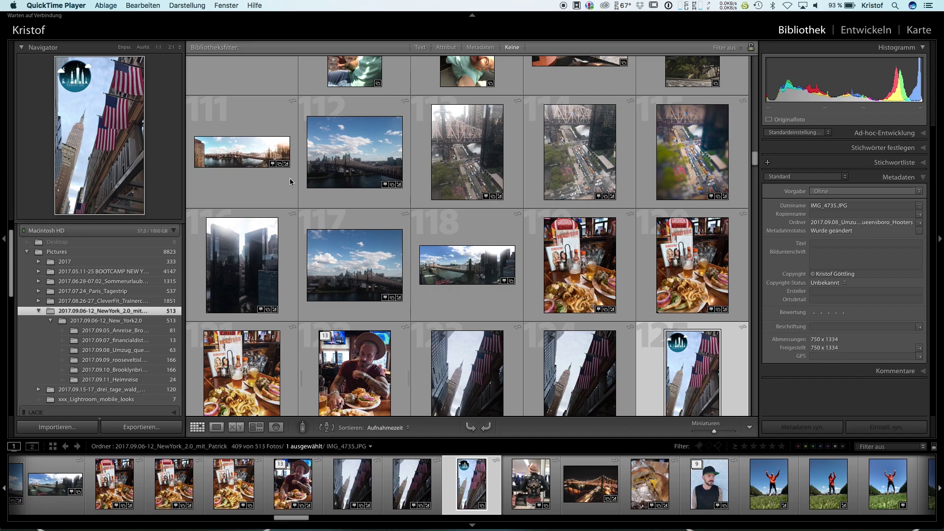
scroll(403, 227, down, 1)
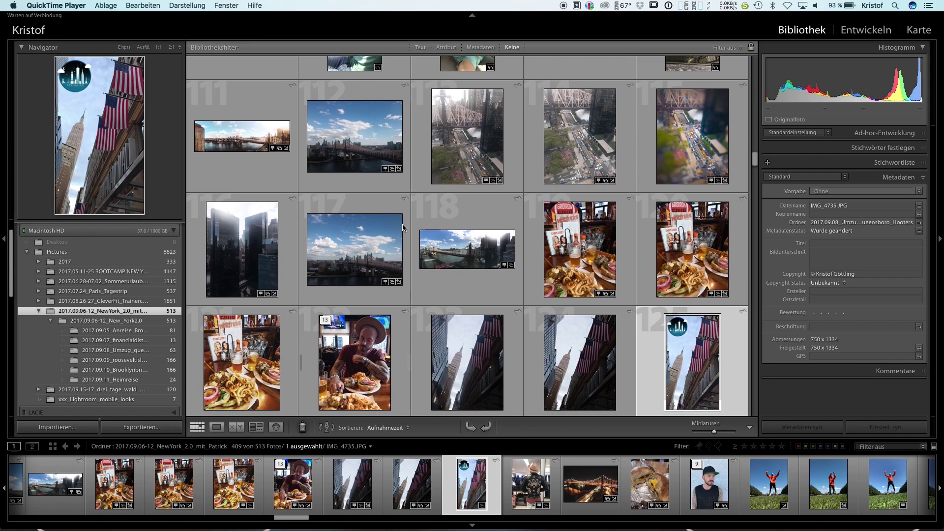
scroll(402, 227, down, 4)
scroll(402, 227, up, 2)
scroll(402, 227, up, 1)
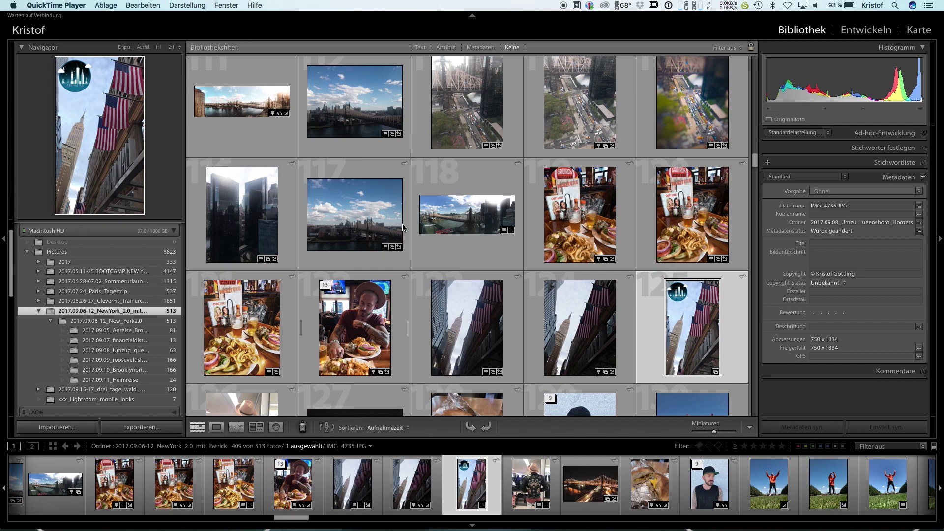
scroll(402, 228, up, 2)
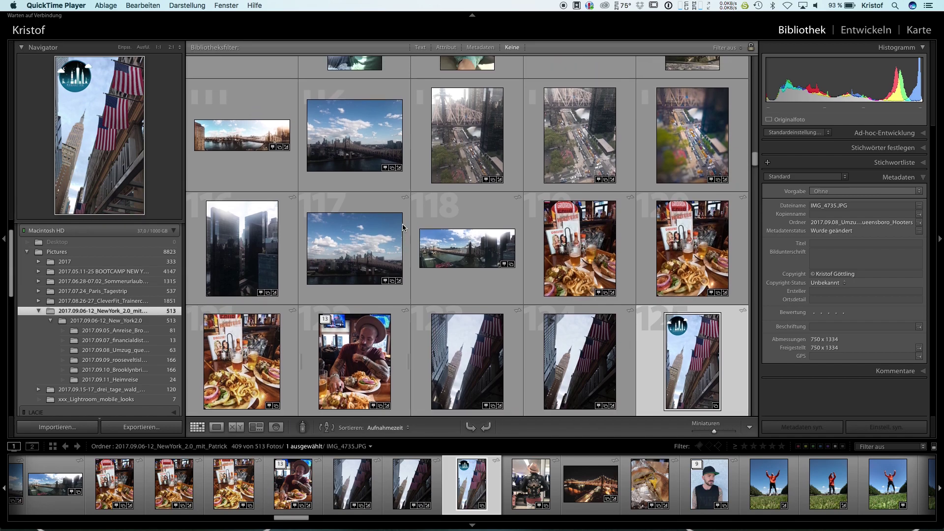
scroll(402, 227, down, 1)
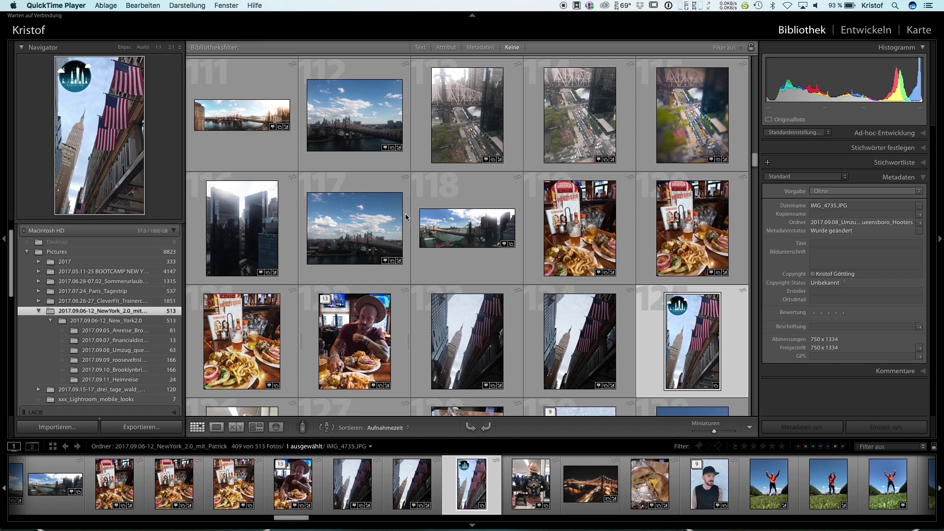
scroll(406, 217, down, 3)
scroll(566, 310, down, 3)
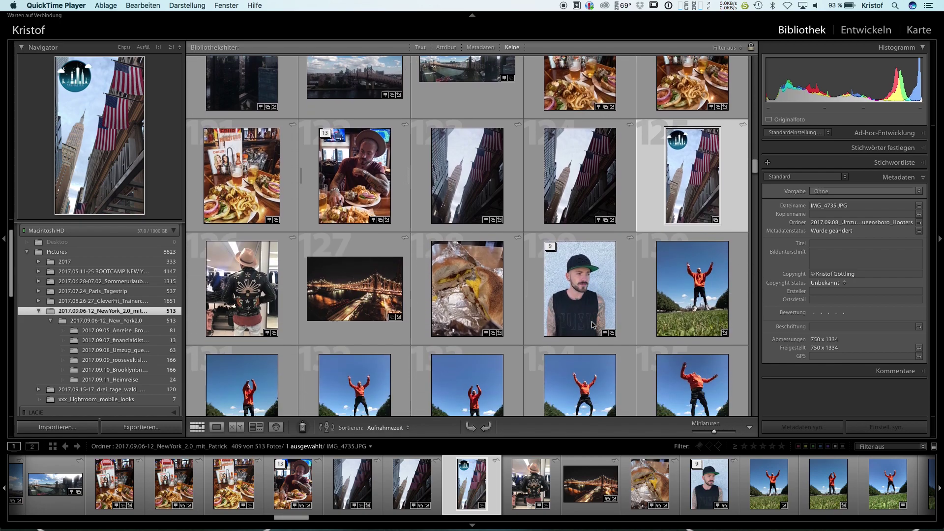
scroll(585, 295, up, 2)
scroll(592, 287, up, 2)
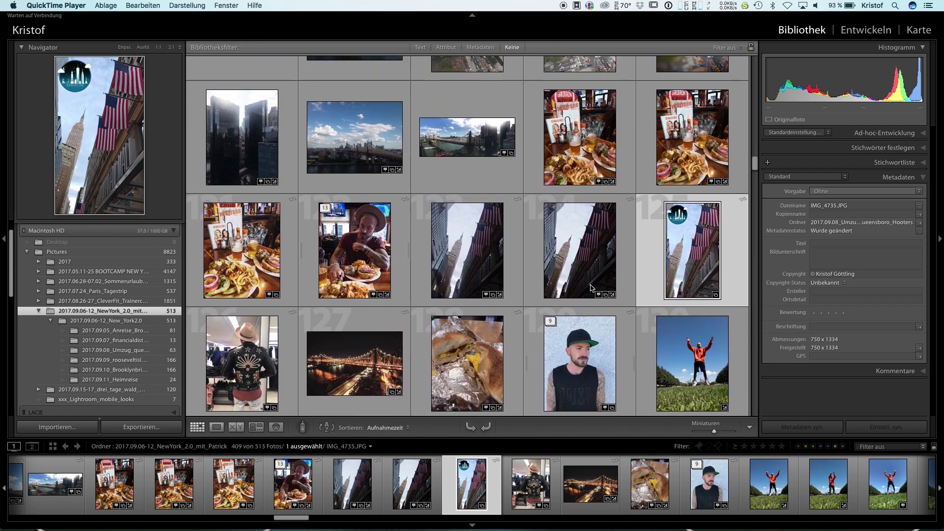
scroll(591, 288, up, 1)
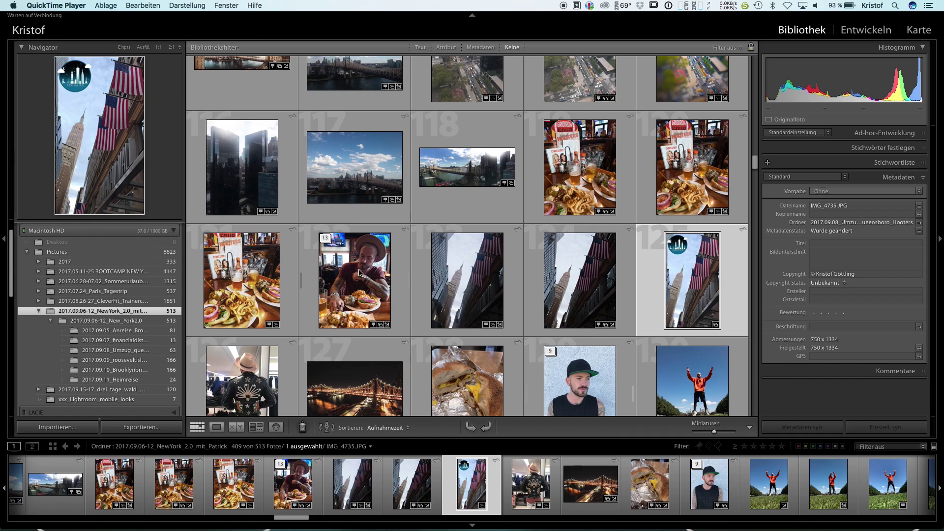
scroll(365, 270, down, 3)
scroll(365, 270, up, 1)
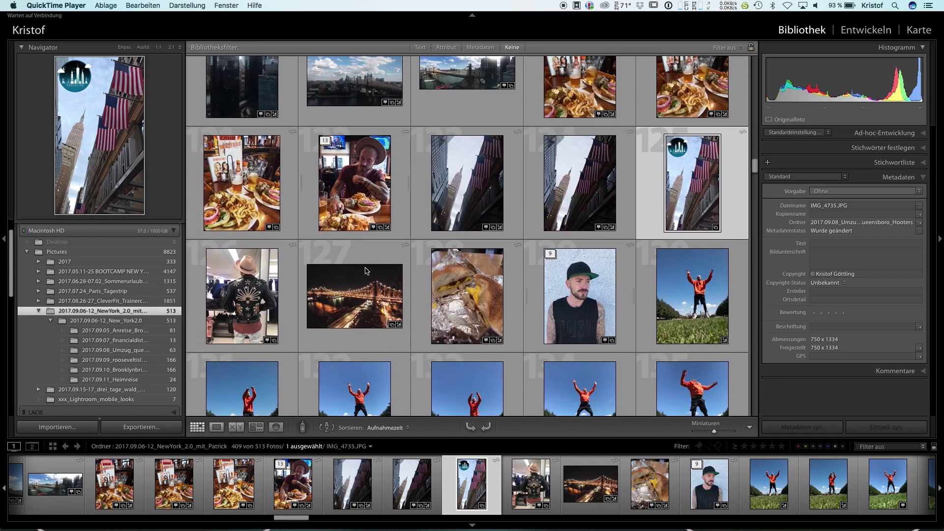
scroll(365, 270, up, 2)
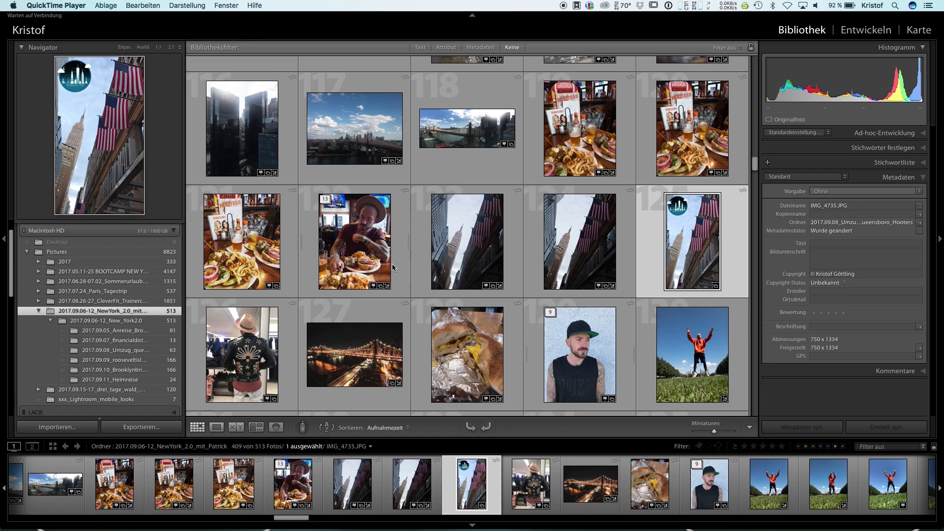
scroll(388, 275, up, 5)
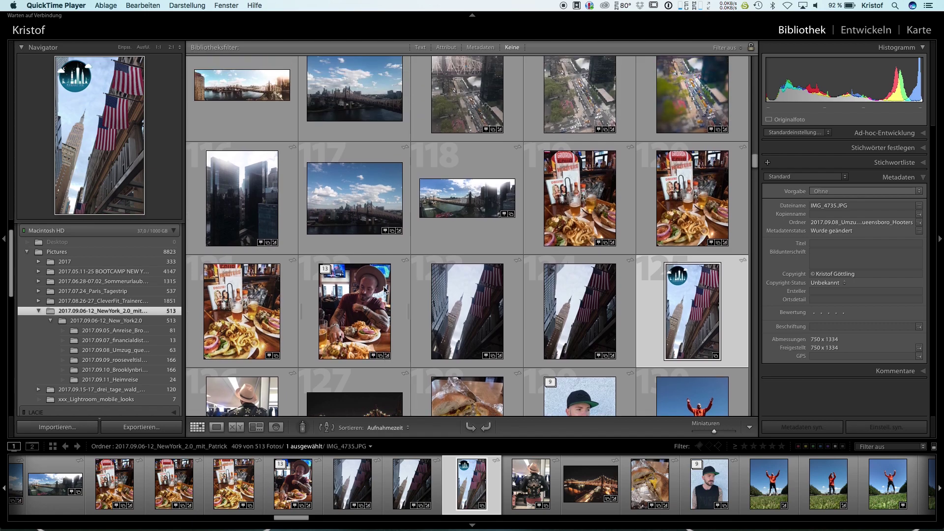
scroll(385, 290, down, 2)
scroll(386, 289, down, 3)
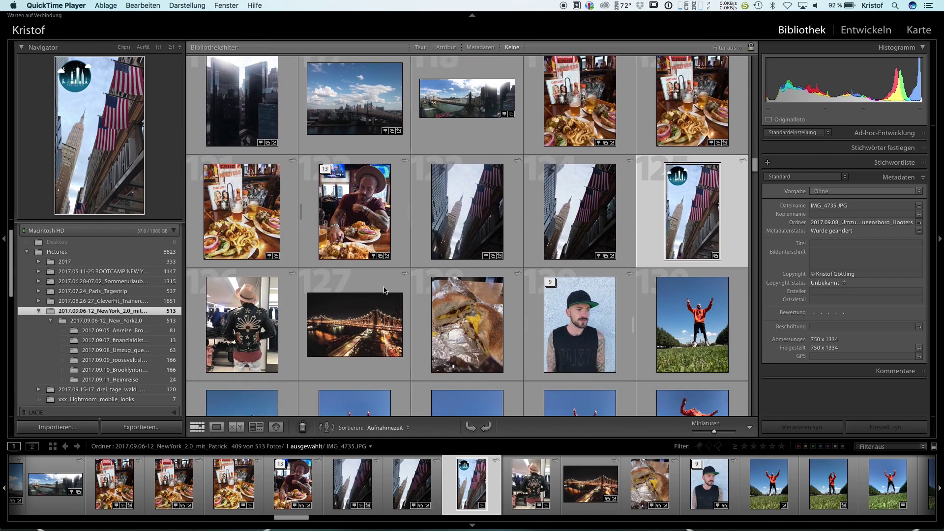
scroll(535, 264, up, 5)
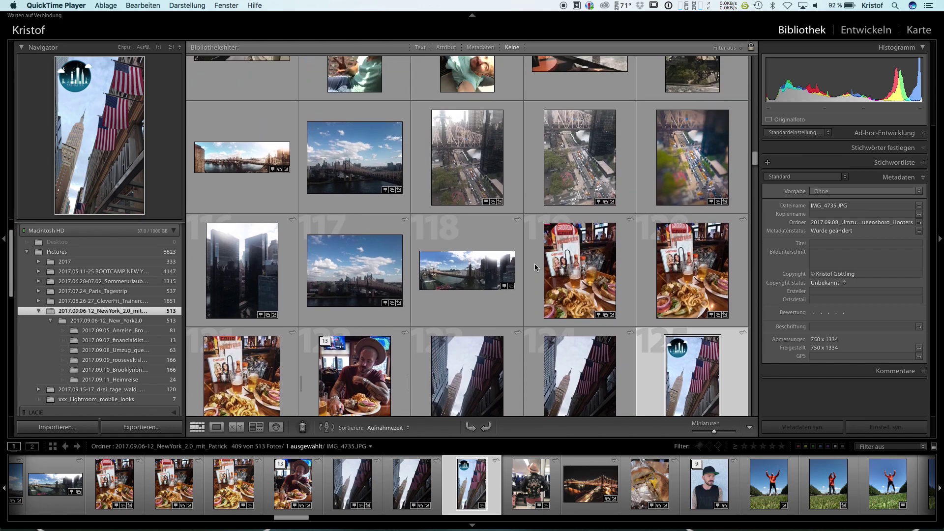
scroll(524, 293, up, 2)
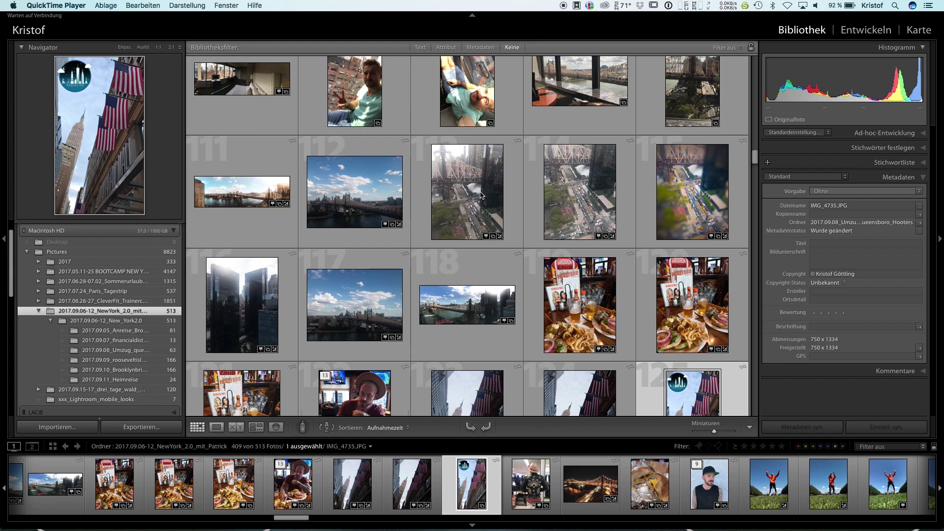
scroll(481, 195, down, 3)
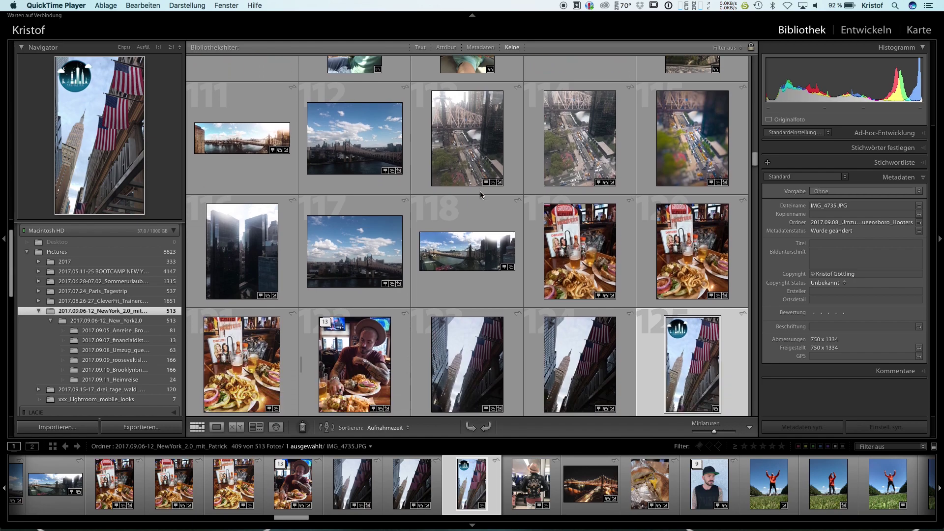
scroll(479, 195, down, 2)
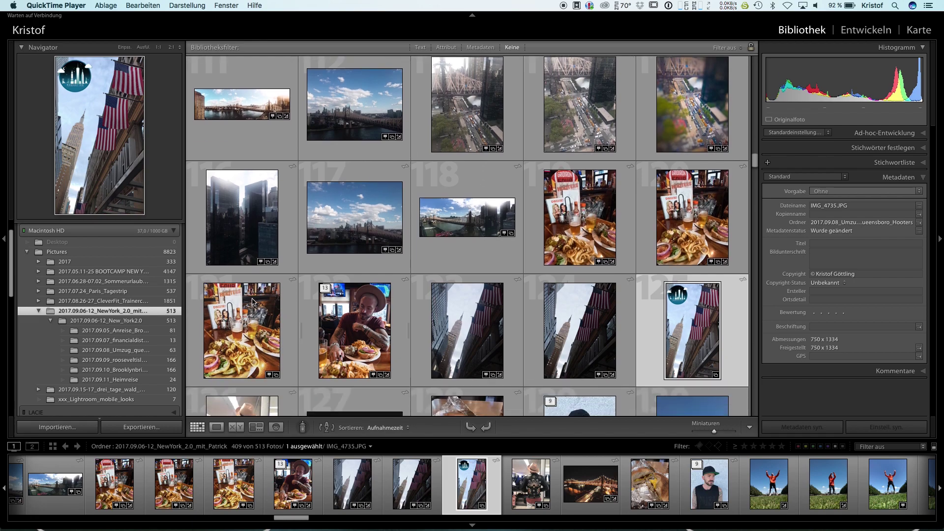
click(455, 222)
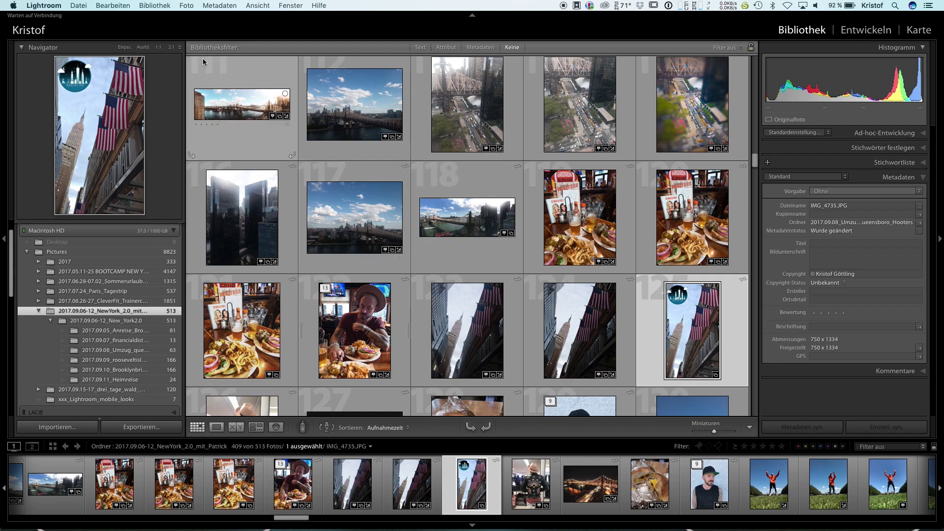
click(78, 5)
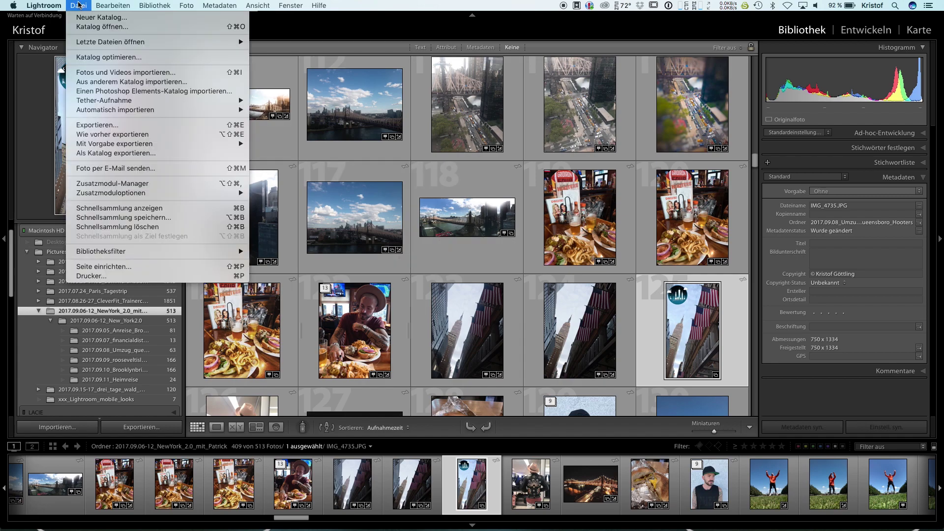
click(106, 82)
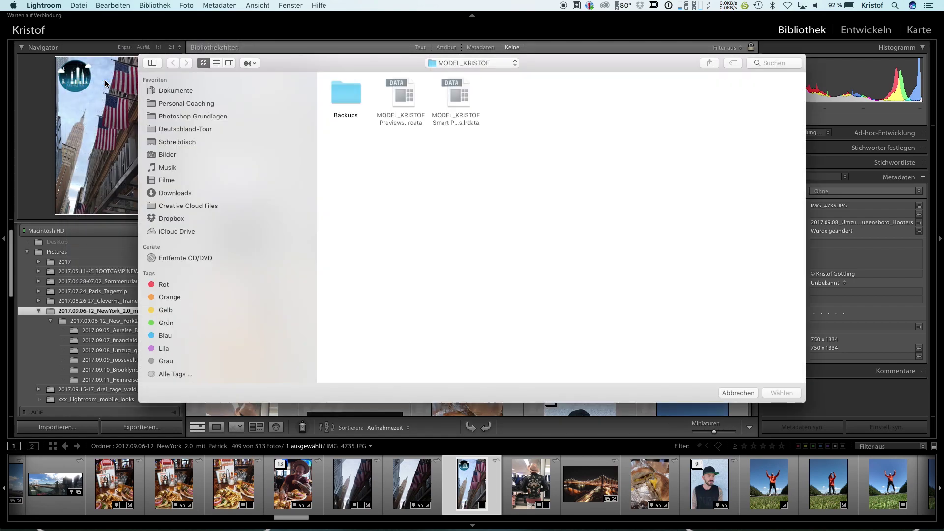
Go to Bilder > MODEL_KRISTOF and select the MODEL_KRISTOF.lrcat catalog file
click(465, 64)
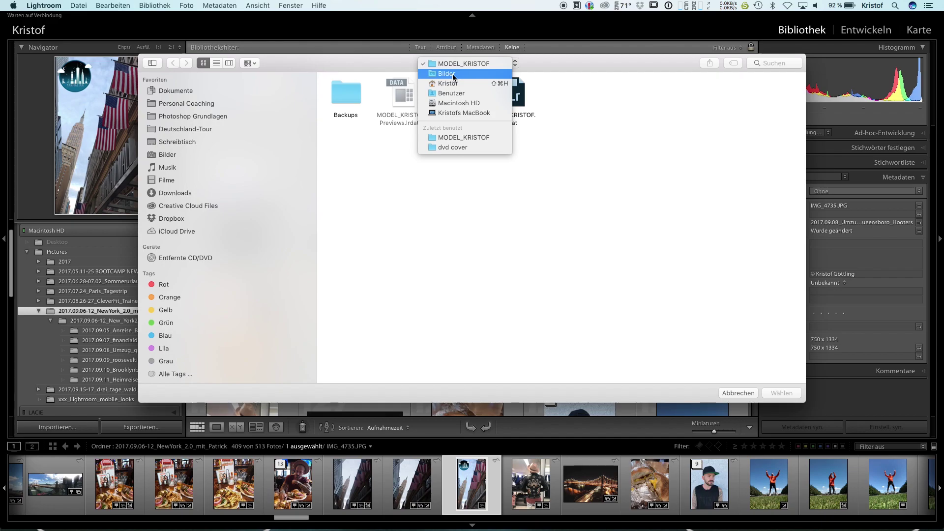
click(453, 73)
click(461, 66)
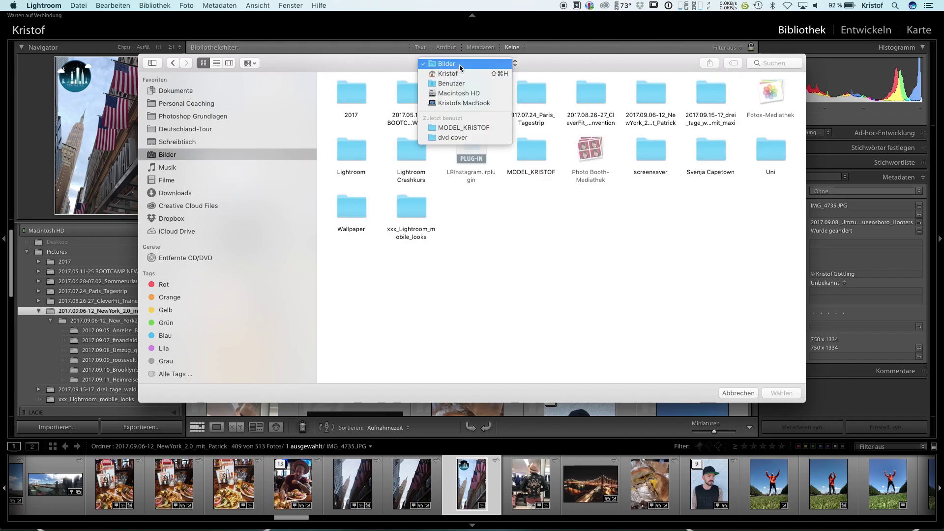
click(506, 256)
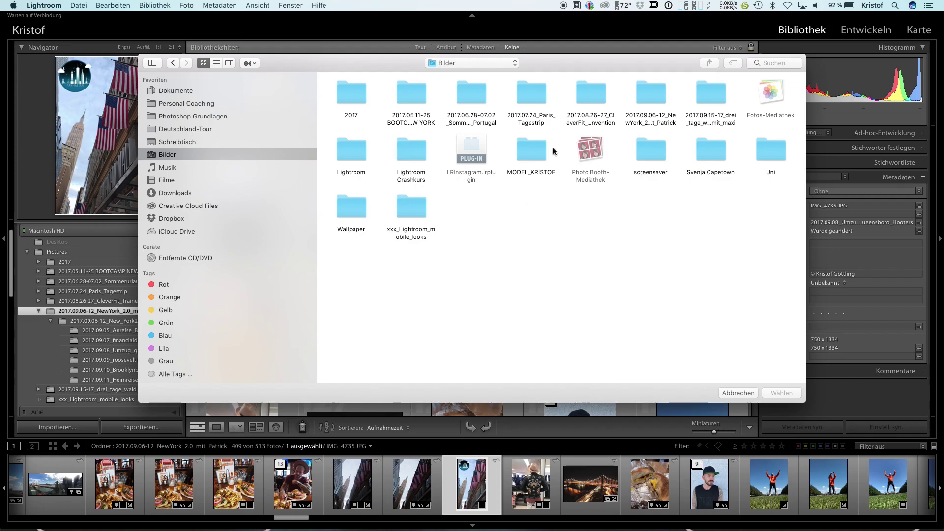
double_click(524, 154)
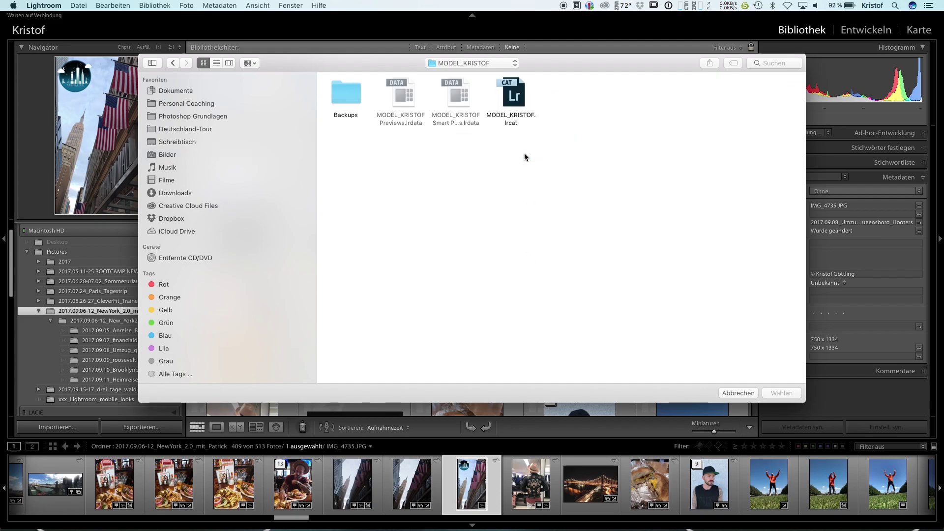
click(515, 99)
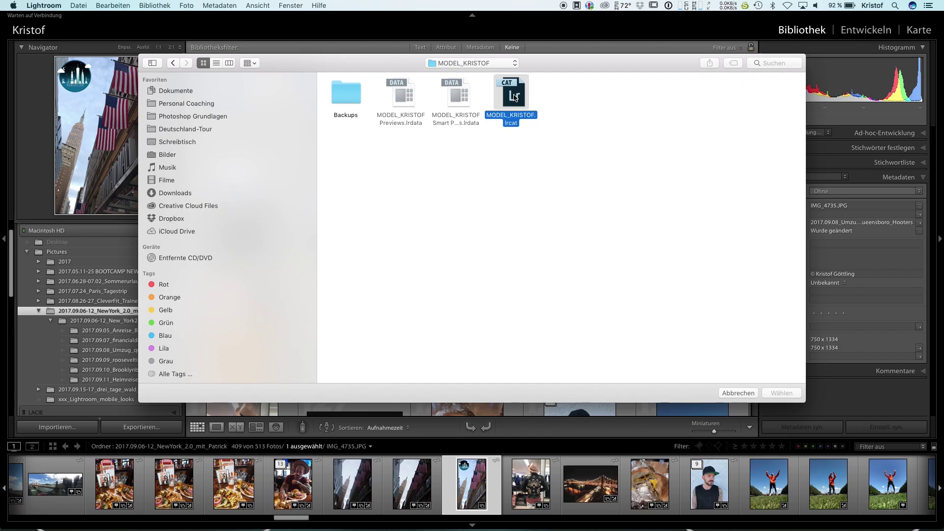
Load MODEL_KRISTOF.lrcat and browse down through its photo previews in the import dialog
click(781, 393)
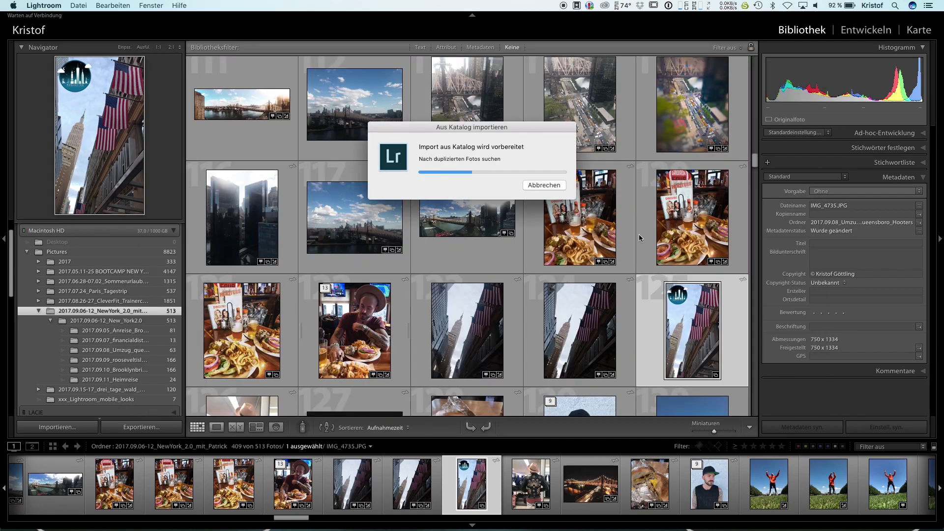
scroll(607, 148, down, 10)
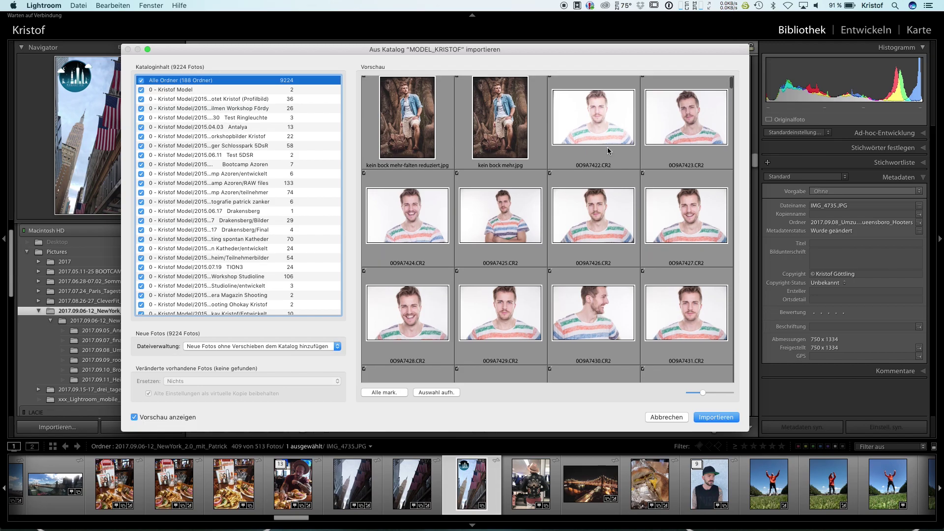
scroll(607, 148, down, 5)
scroll(607, 148, down, 5)
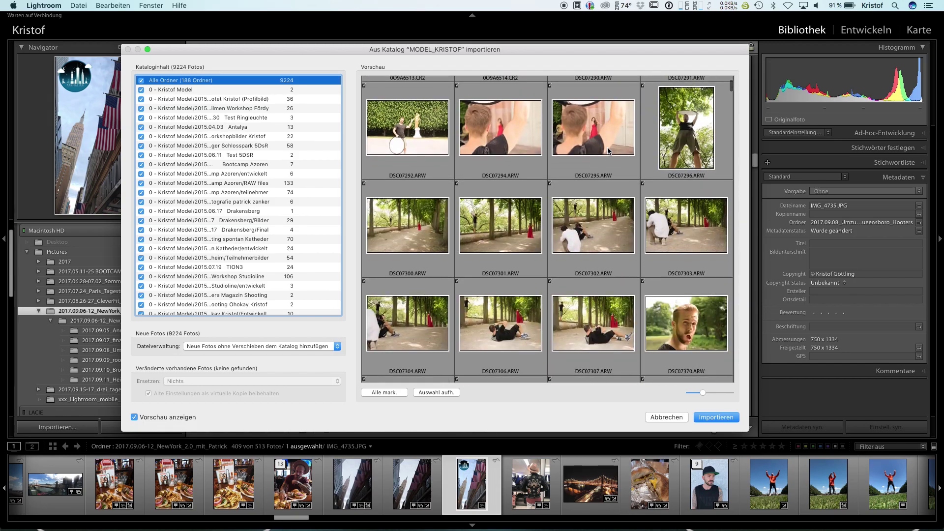
scroll(607, 147, down, 5)
scroll(607, 148, down, 5)
scroll(607, 146, down, 5)
scroll(606, 146, down, 5)
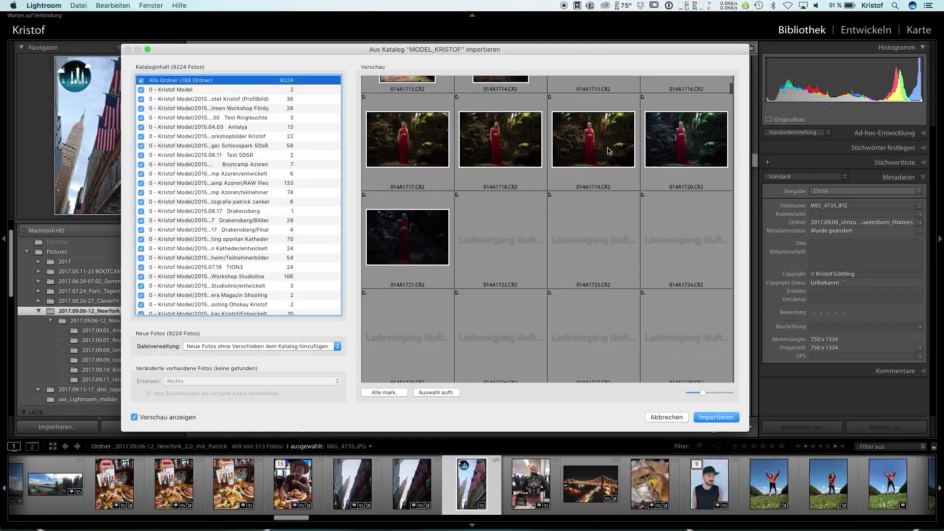
scroll(606, 147, down, 5)
scroll(265, 168, down, 5)
scroll(265, 168, down, 5)
scroll(264, 168, down, 5)
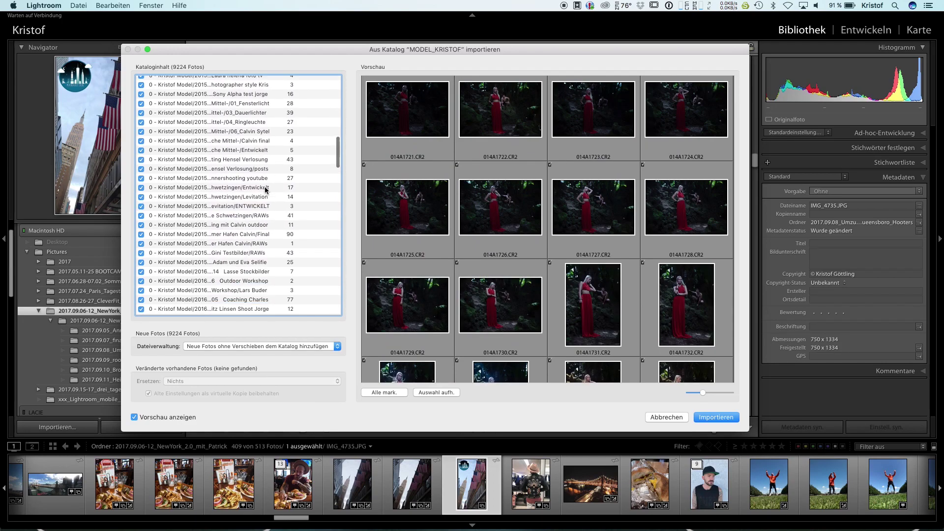
scroll(578, 252, down, 5)
scroll(578, 252, down, 5)
scroll(582, 246, down, 5)
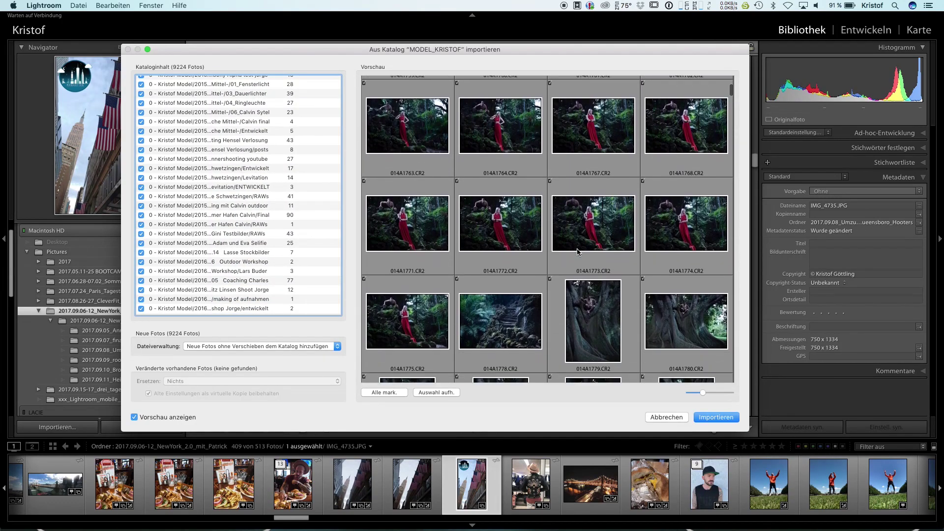
scroll(589, 235, down, 5)
scroll(592, 232, down, 3)
scroll(588, 245, down, 3)
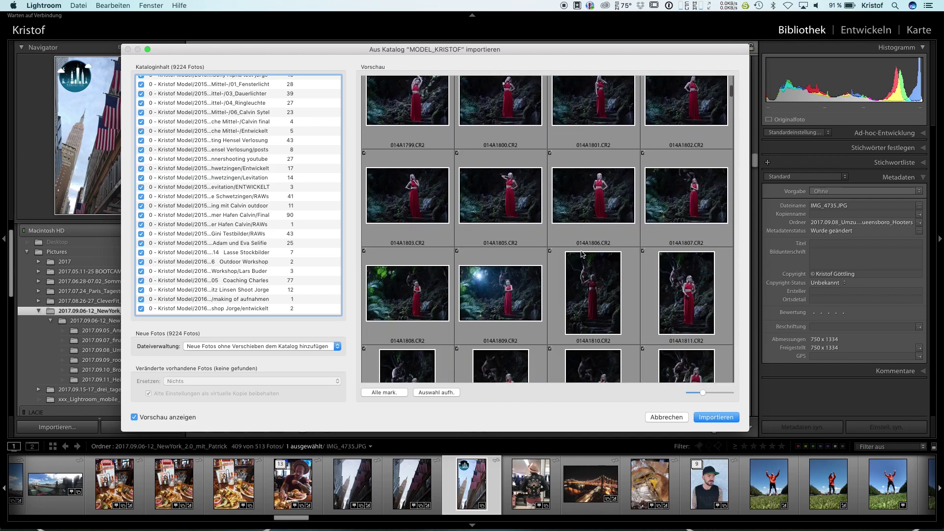
scroll(584, 255, down, 3)
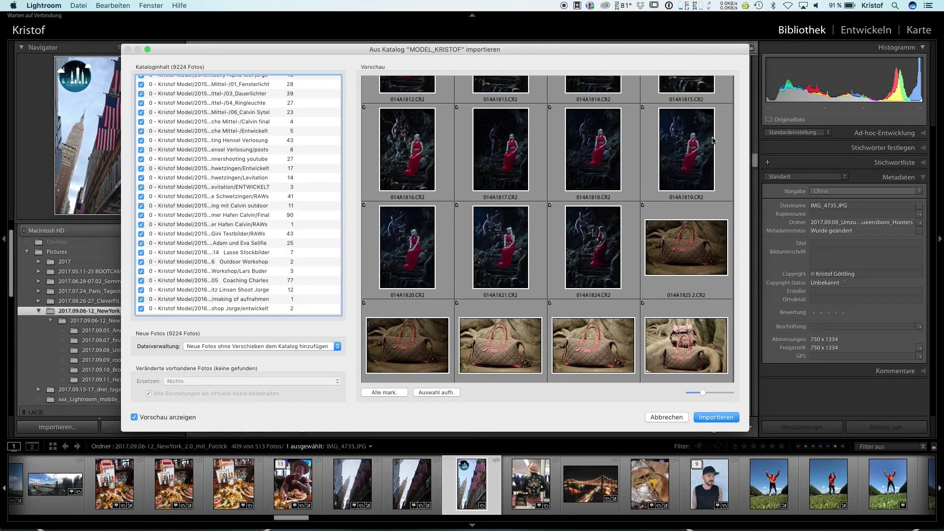
scroll(732, 89, down, 2)
scroll(733, 90, down, 2)
Jump further down the 9224 photo previews, then browse back up through them
drag(732, 91, 728, 325)
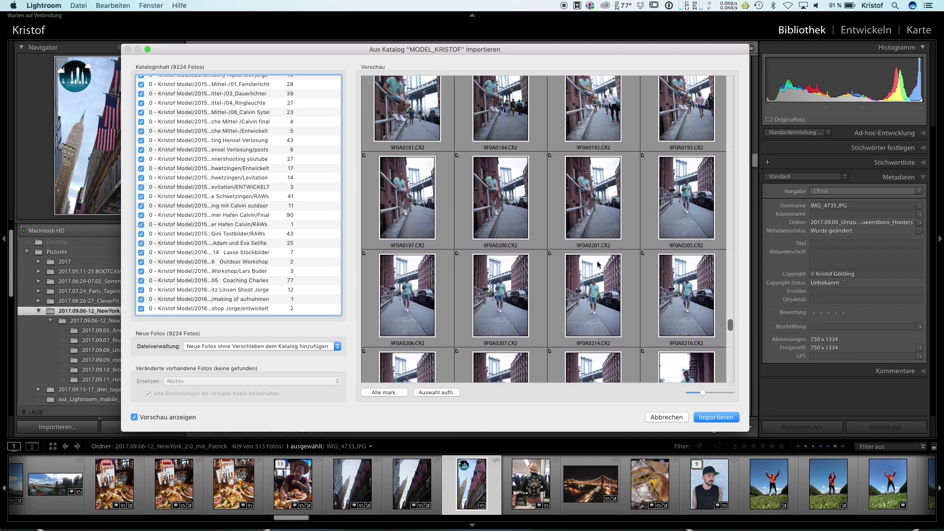
scroll(597, 265, up, 5)
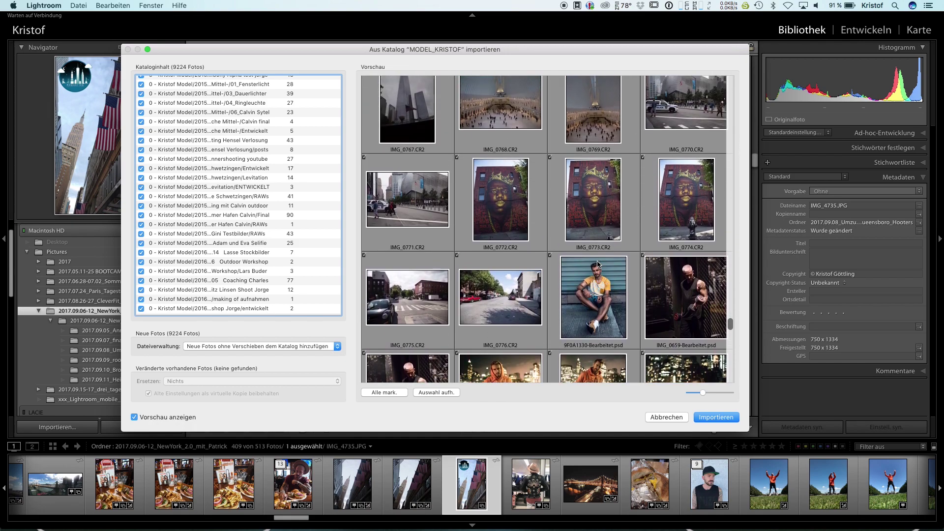
scroll(598, 264, up, 2)
scroll(598, 265, up, 2)
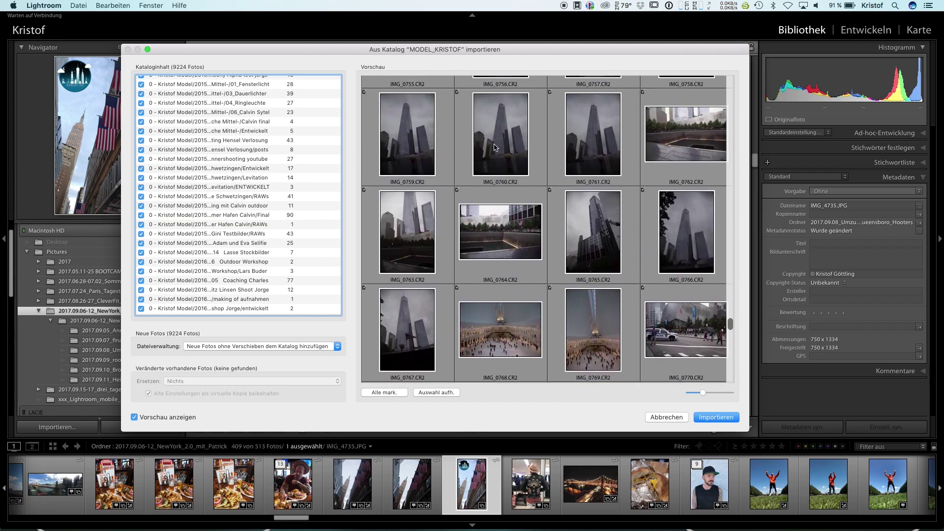
scroll(542, 253, up, 2)
scroll(542, 254, up, 2)
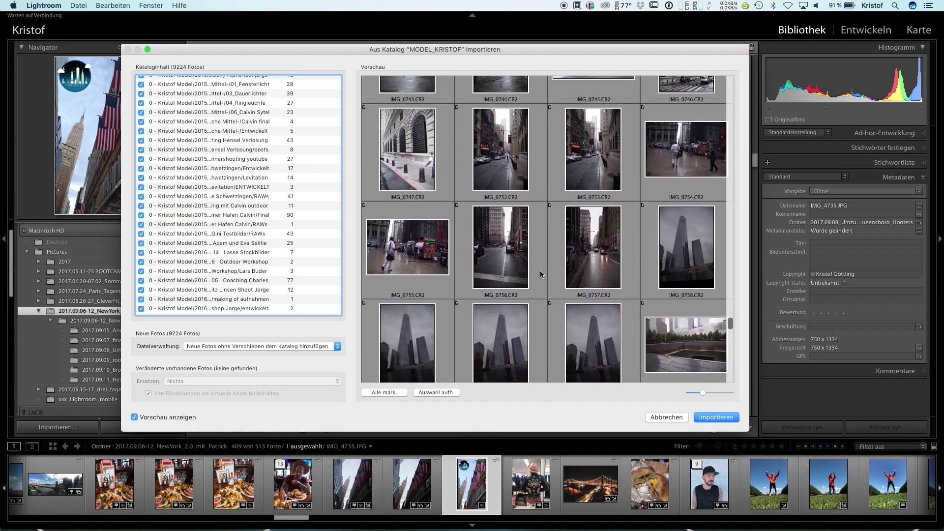
scroll(540, 270, up, 1)
scroll(557, 232, up, 2)
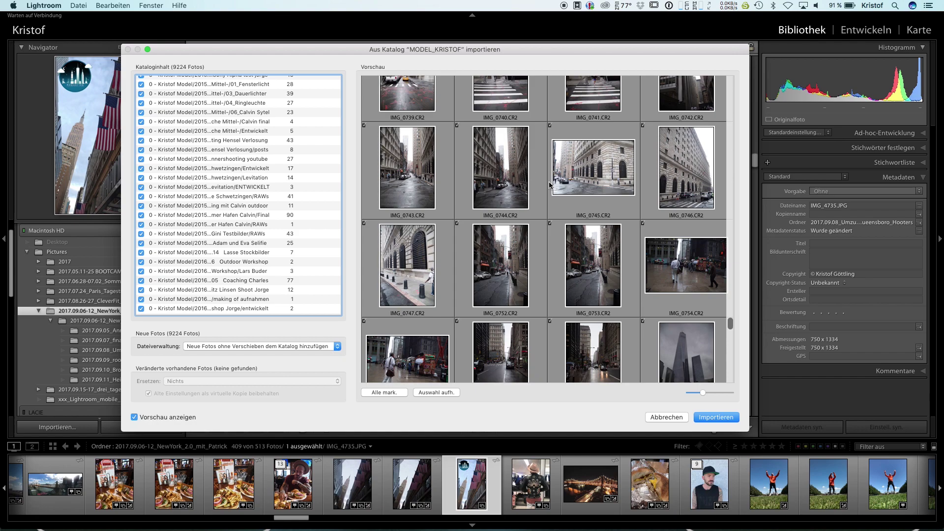
scroll(549, 185, up, 2)
scroll(549, 185, up, 2)
scroll(549, 185, up, 2)
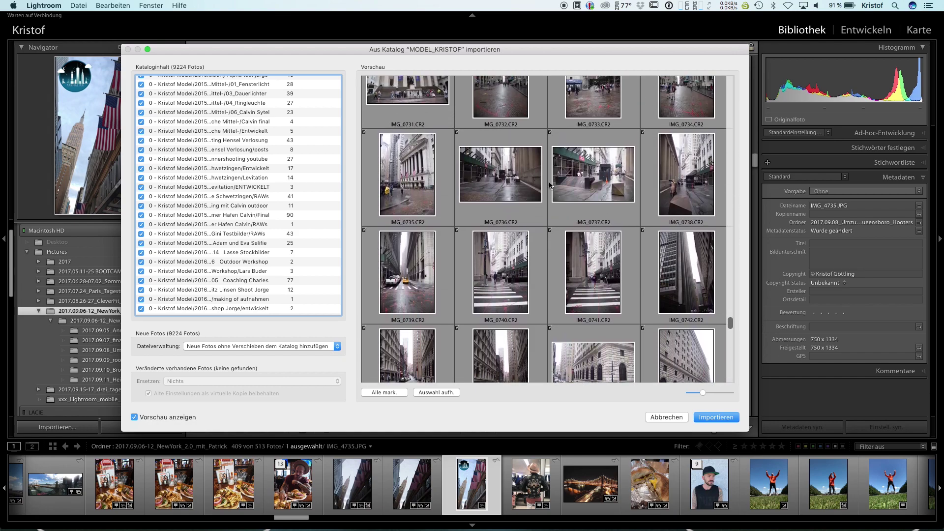
scroll(549, 185, up, 2)
scroll(549, 185, up, 1)
scroll(549, 185, up, 2)
scroll(550, 185, up, 2)
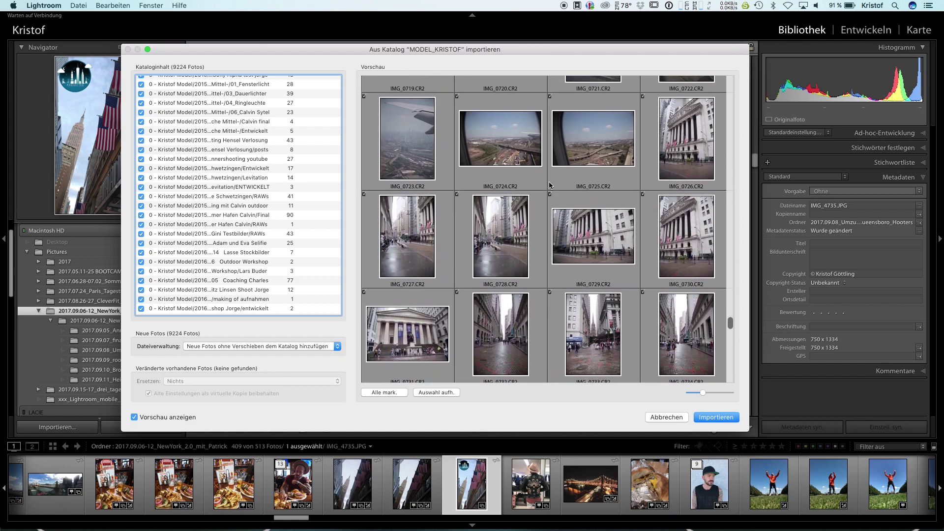
scroll(551, 197, up, 2)
scroll(551, 205, up, 2)
scroll(551, 205, up, 3)
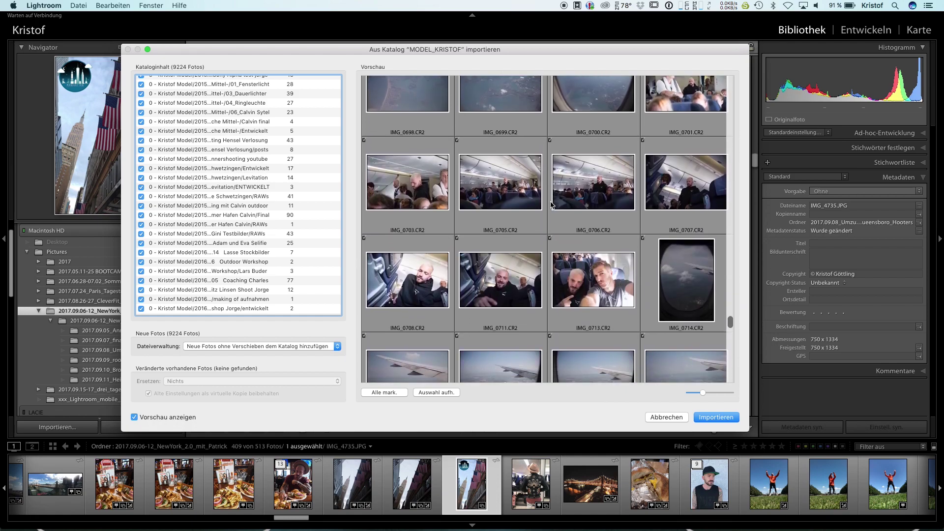
scroll(551, 206, down, 2)
scroll(551, 205, down, 1)
scroll(551, 205, down, 1)
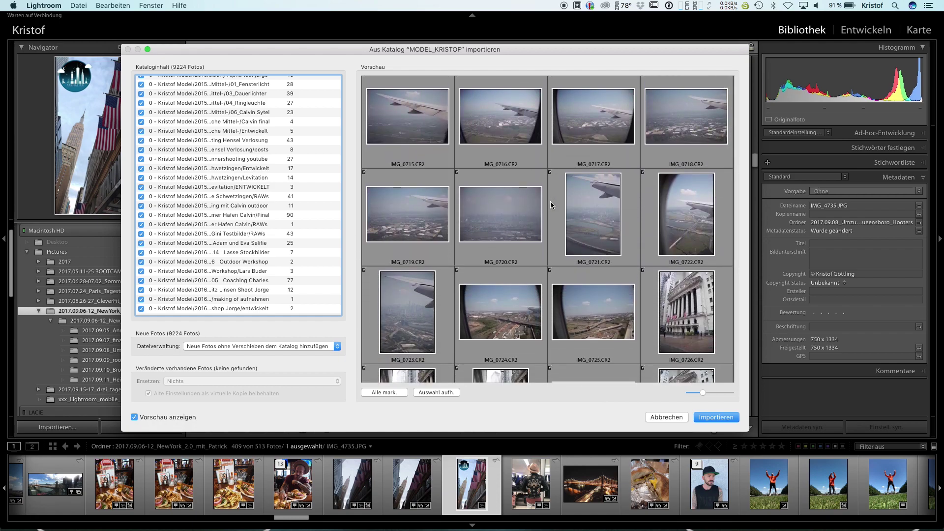
scroll(552, 256, down, 1)
scroll(554, 305, down, 1)
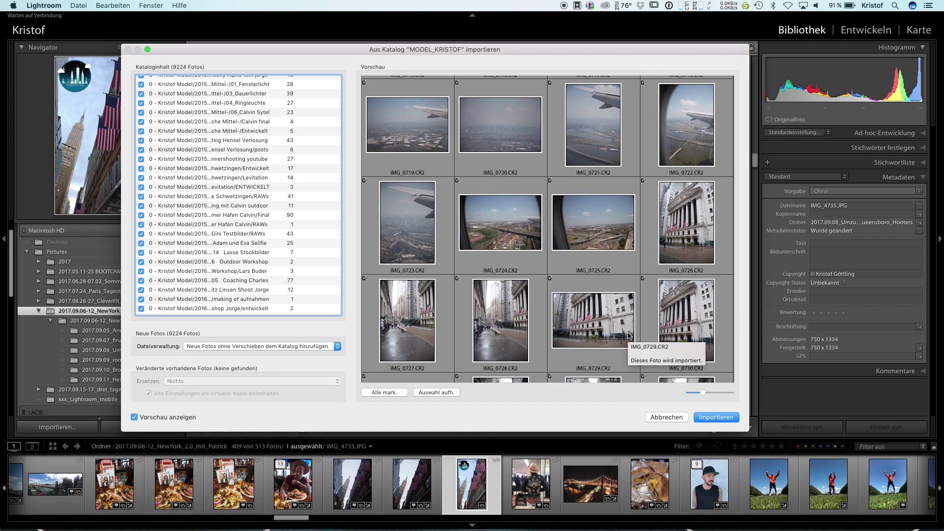
scroll(450, 255, down, 1)
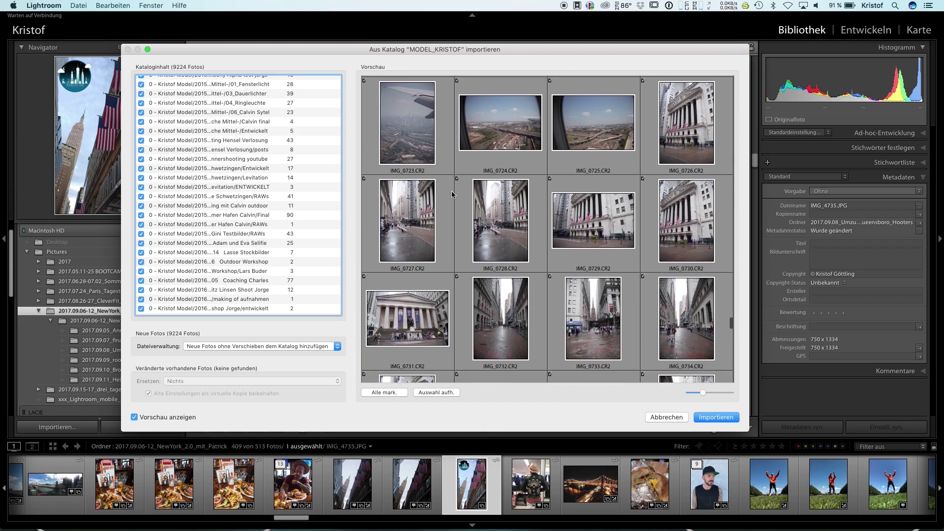
click(427, 393)
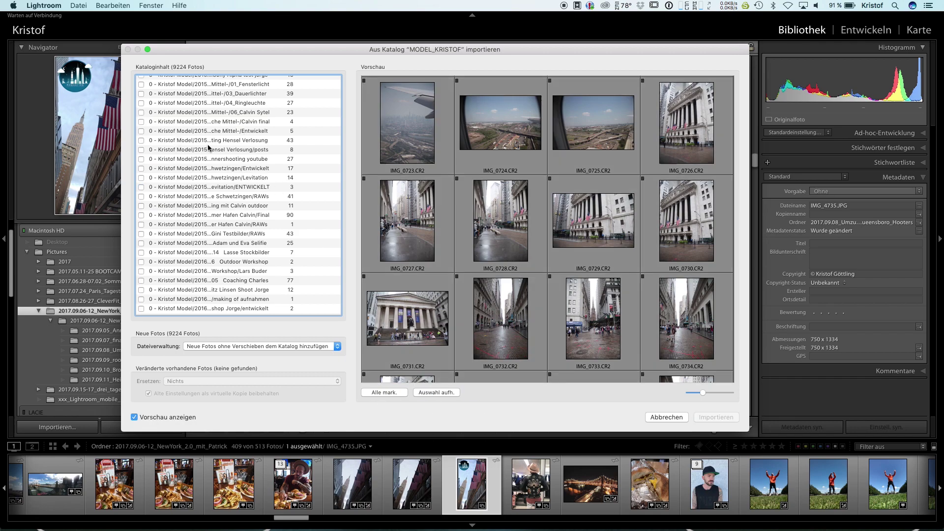
scroll(327, 243, down, 5)
scroll(327, 243, down, 5)
scroll(327, 243, down, 5)
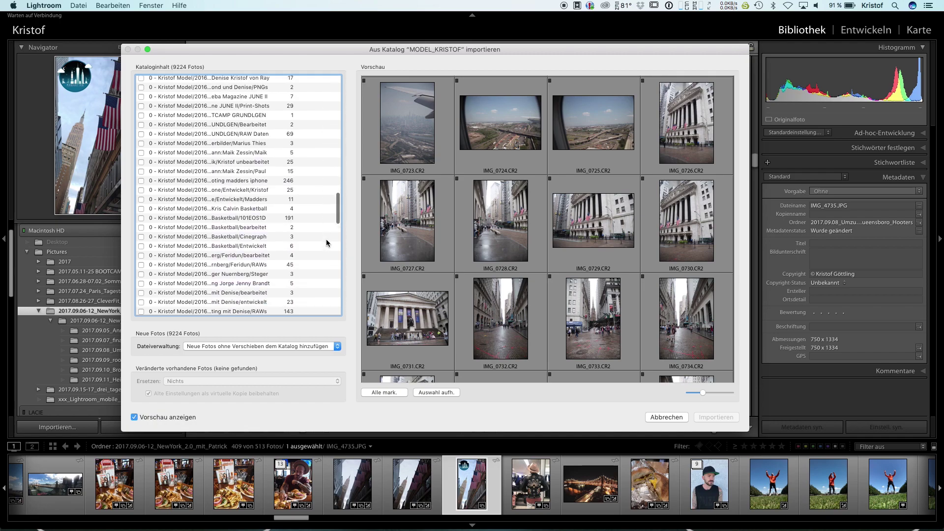
scroll(327, 243, down, 5)
scroll(327, 242, down, 5)
scroll(327, 243, down, 5)
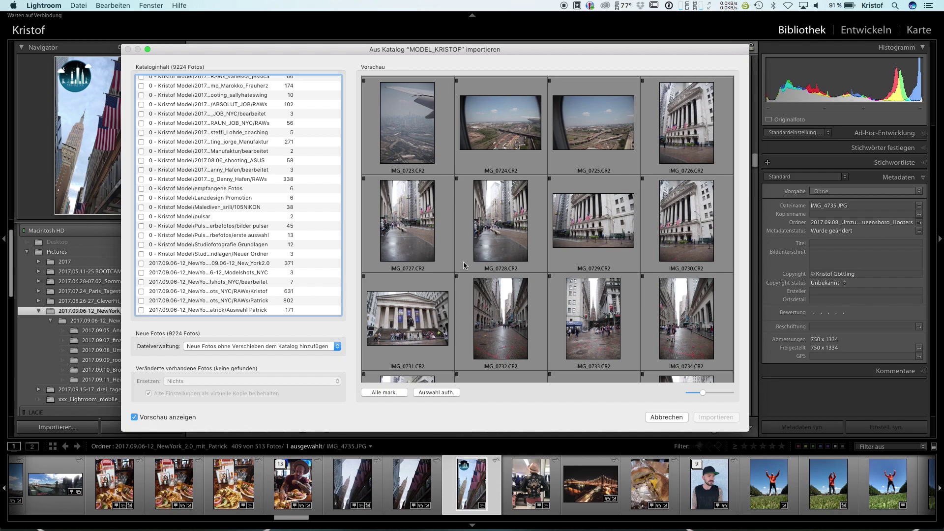
scroll(463, 261, down, 3)
click(408, 194)
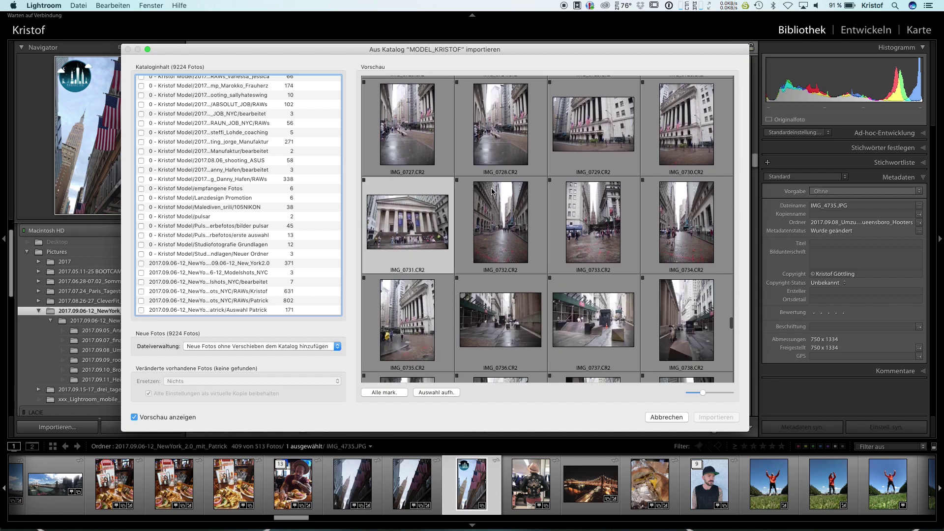
click(492, 191)
click(457, 180)
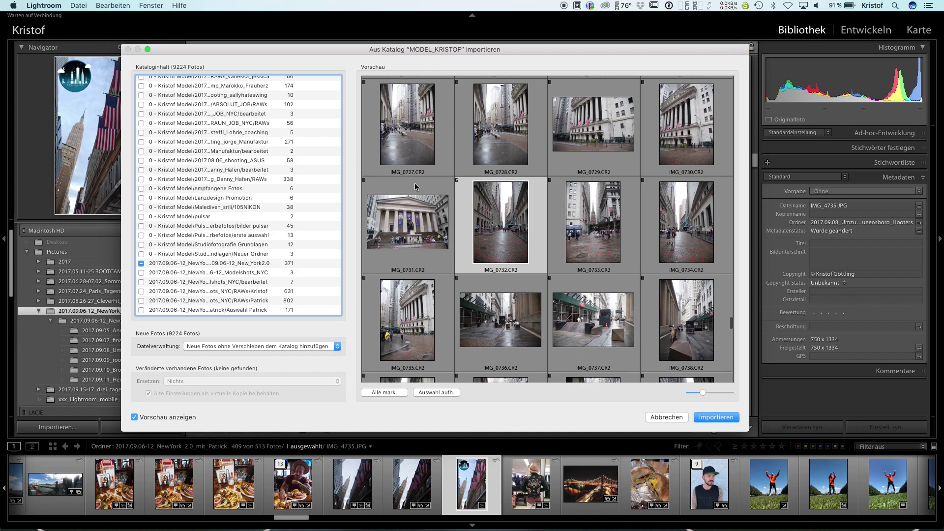
scroll(585, 280, down, 2)
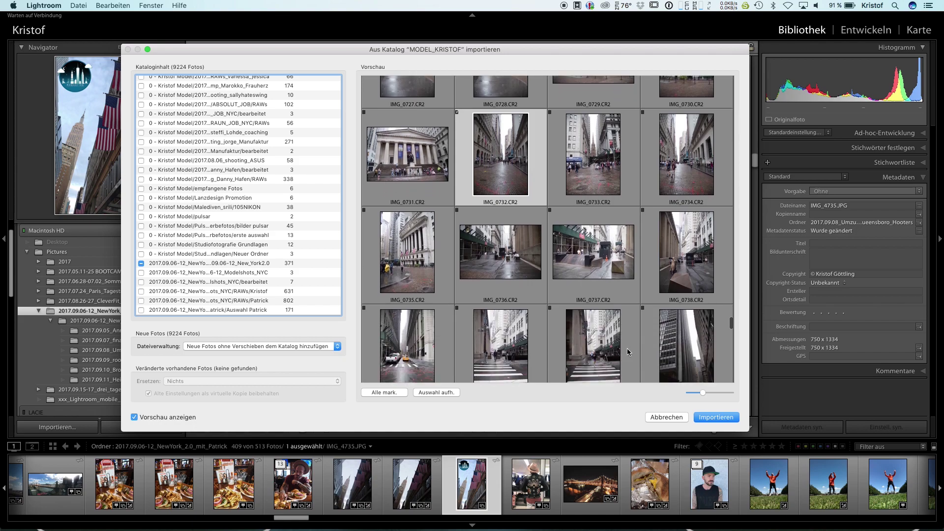
shift+click(585, 337)
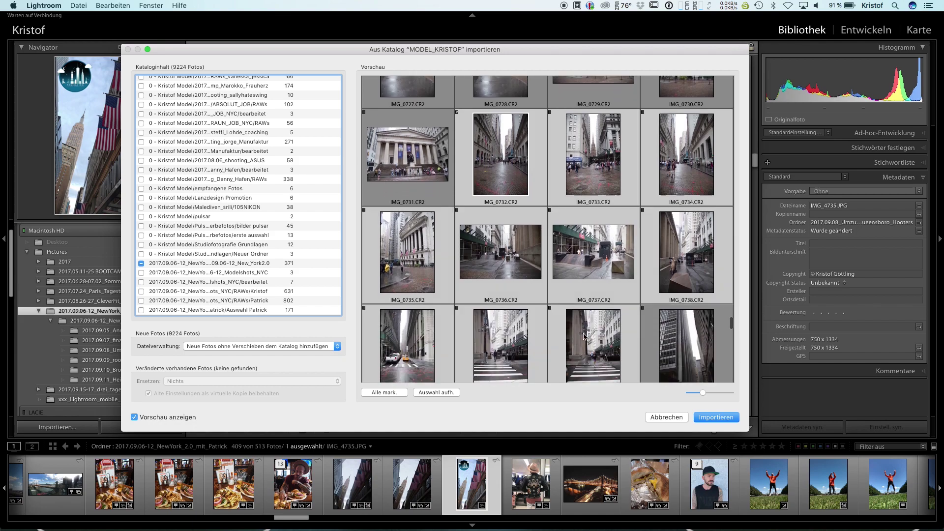
click(549, 309)
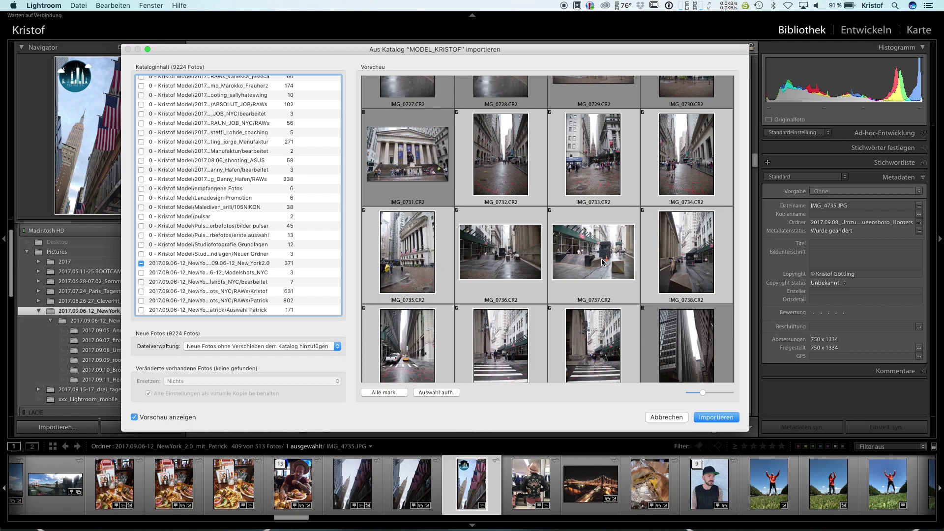
scroll(602, 262, down, 1)
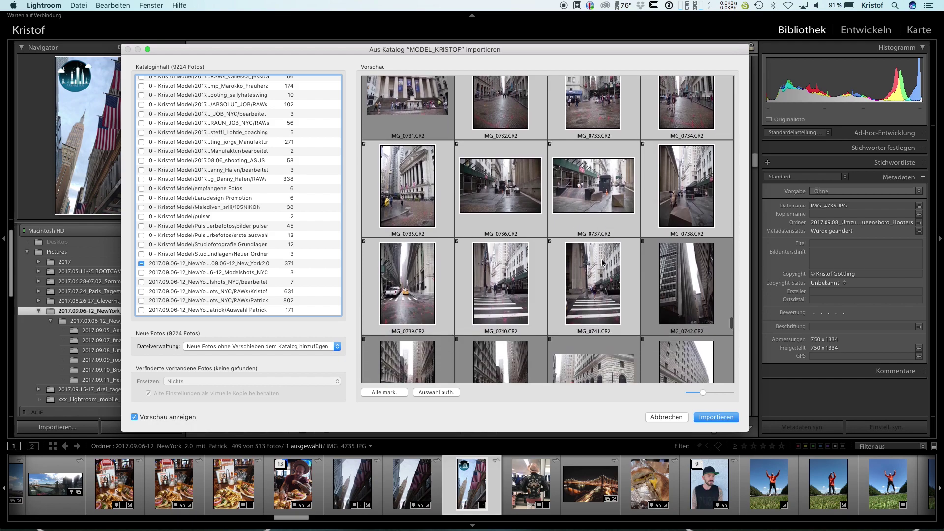
scroll(602, 262, down, 1)
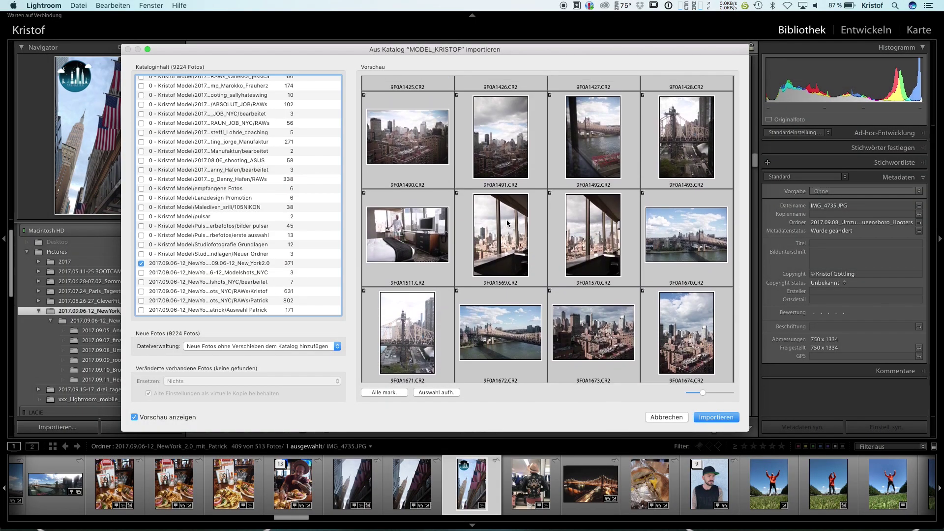
scroll(508, 223, down, 2)
scroll(508, 222, down, 2)
scroll(508, 222, down, 2)
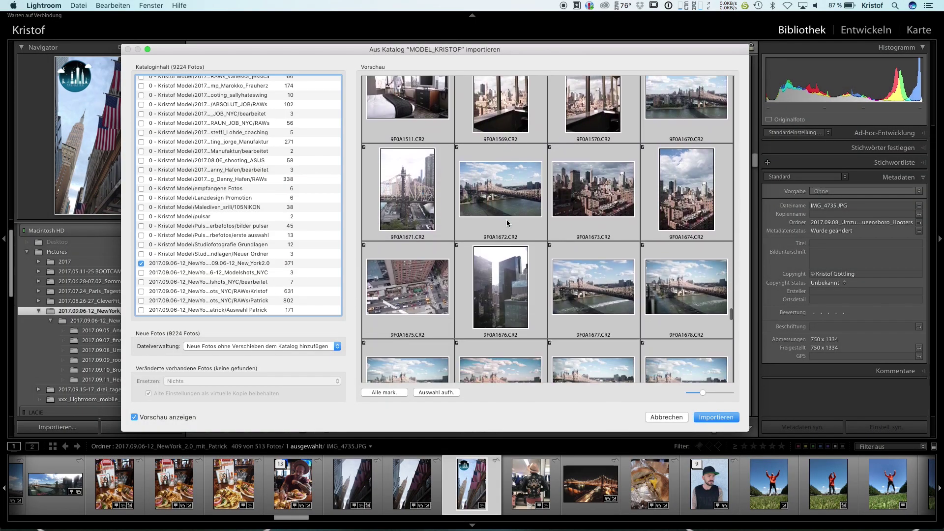
scroll(507, 222, down, 1)
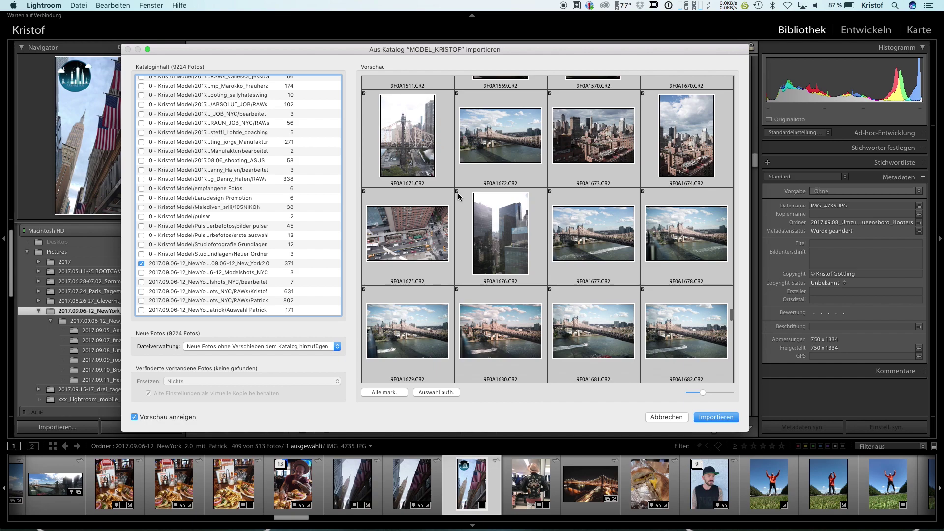
mouse_move(703, 392)
mouse_down()
mouse_move(715, 392)
mouse_move(697, 393)
mouse_move(705, 393)
mouse_up()
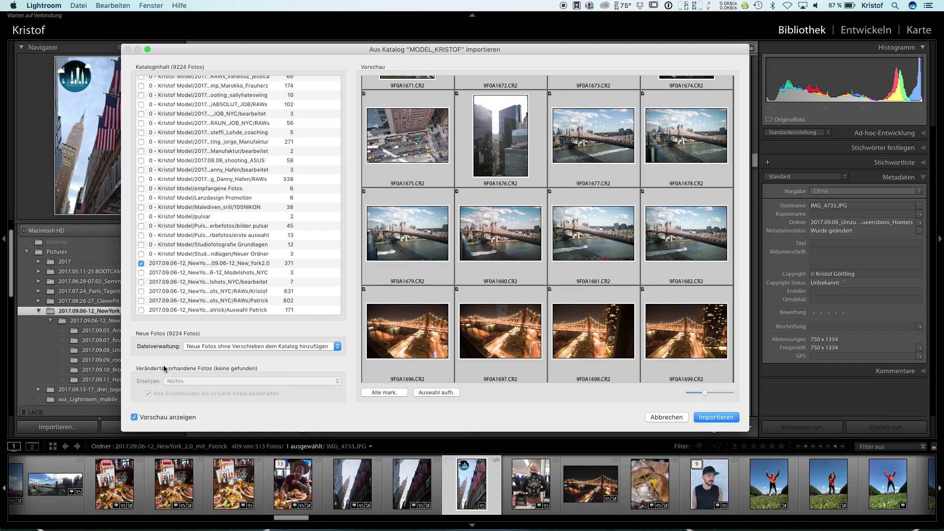
Set file handling to 'Fotos in einen neuen Ordner kopieren und importieren' and bring up the Kopieren nach chooser
click(306, 347)
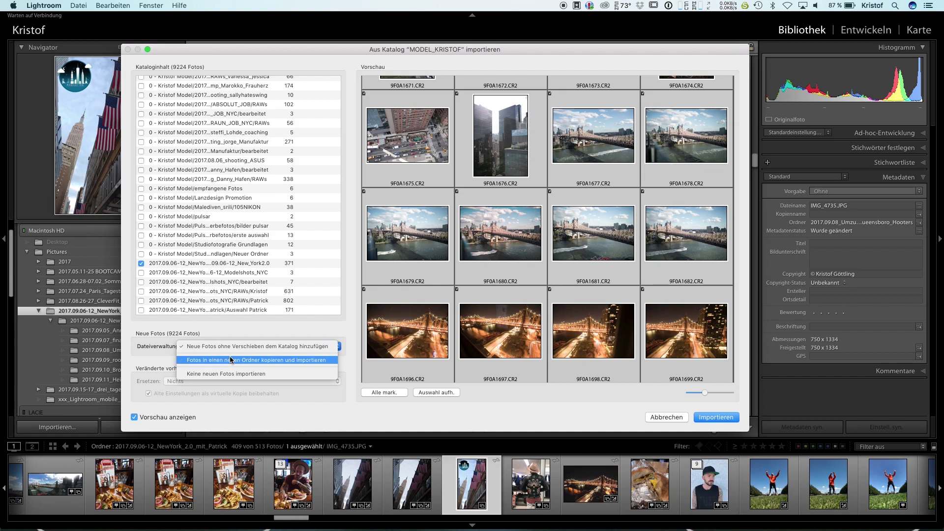
click(289, 362)
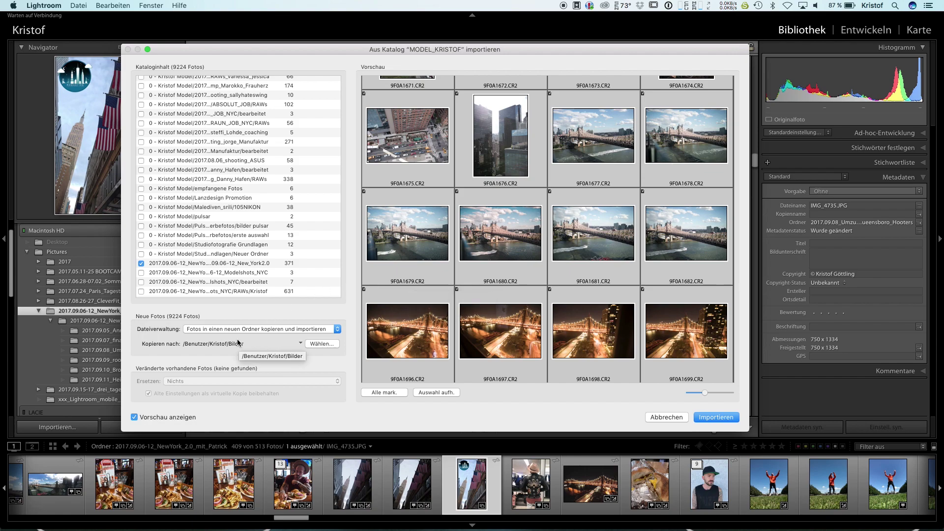
click(322, 344)
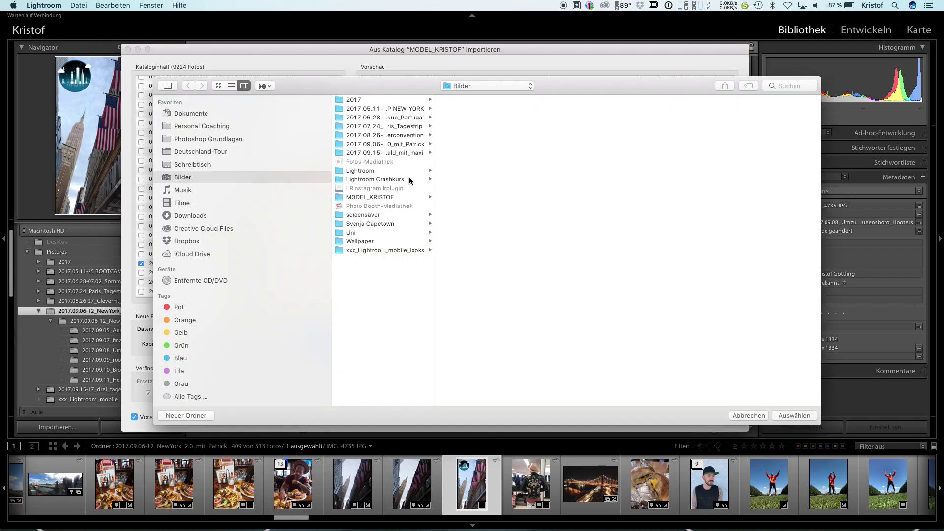
Create 'neue Bilder zum wegsortieren' inside 2017.09.06-12_New_York2.0 and pick it as destination
click(409, 144)
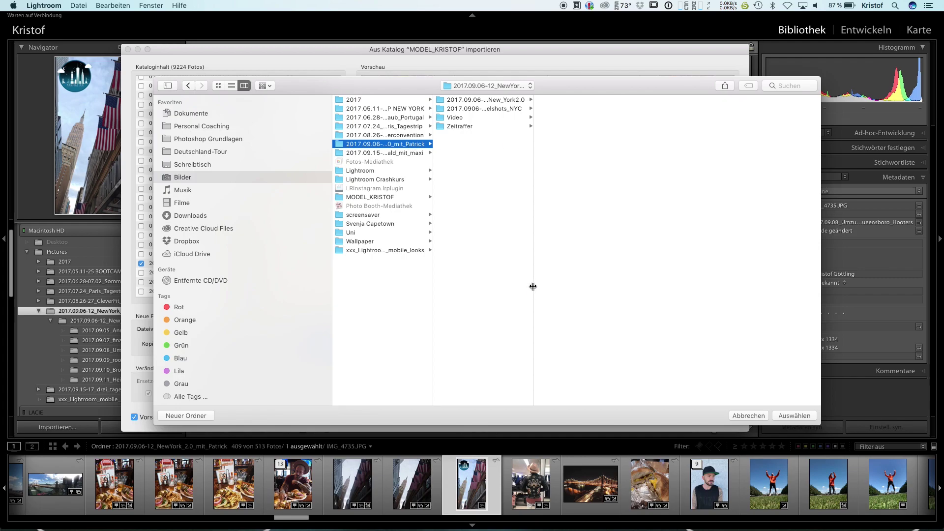
drag(534, 289, 637, 290)
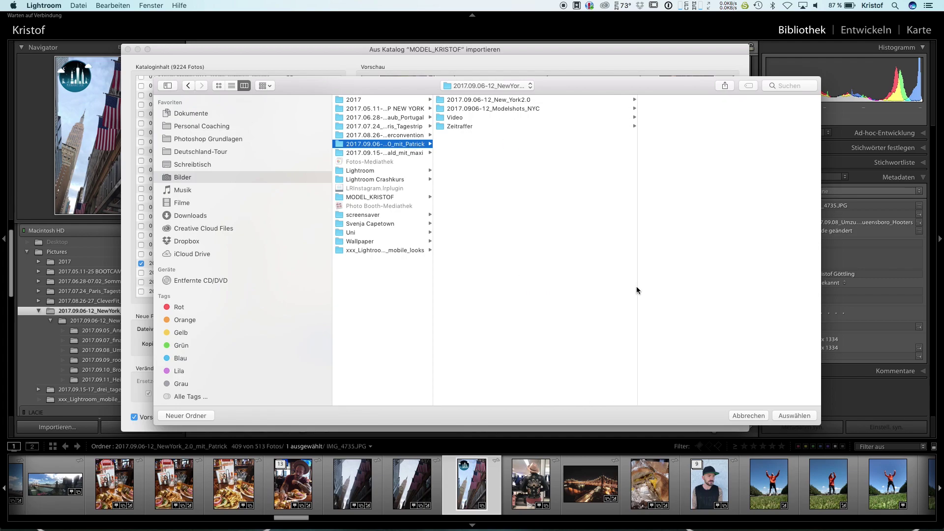
click(499, 100)
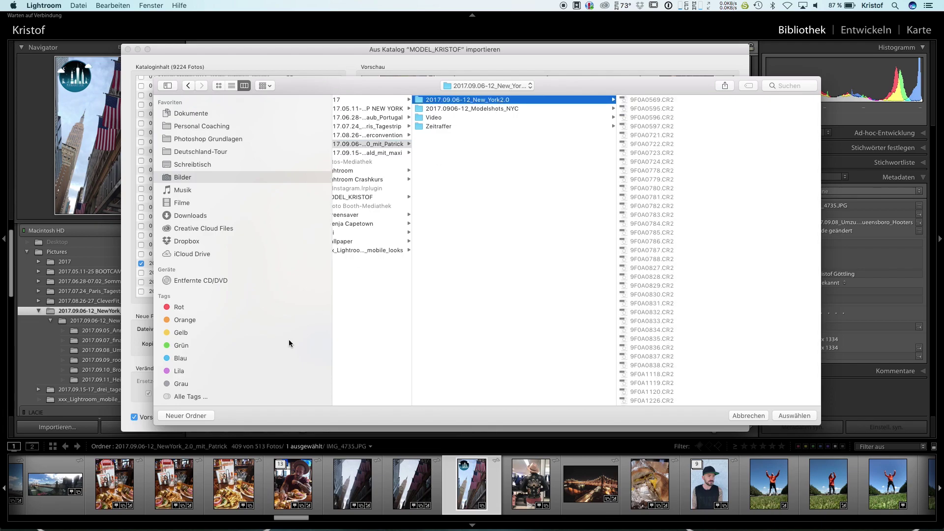
click(192, 415)
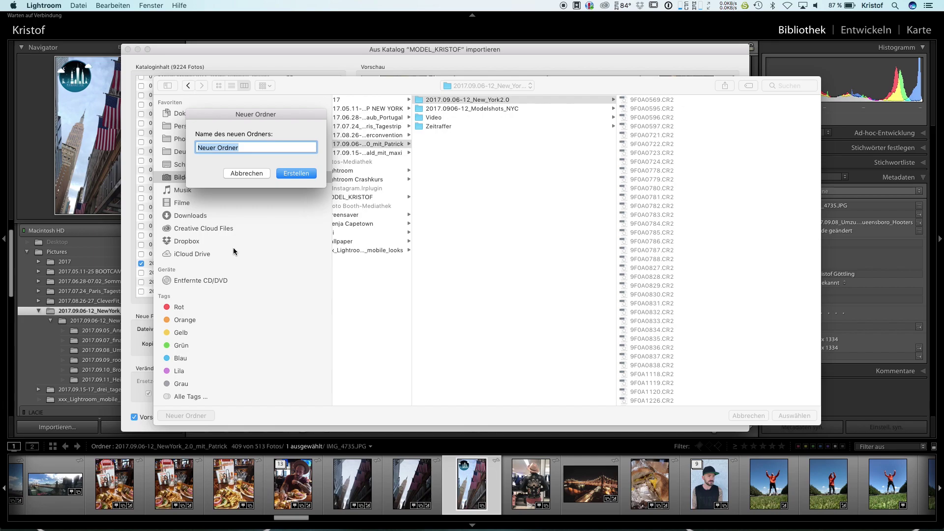
text(neue Bild)
text(er zum wegs)
text(ortieren)
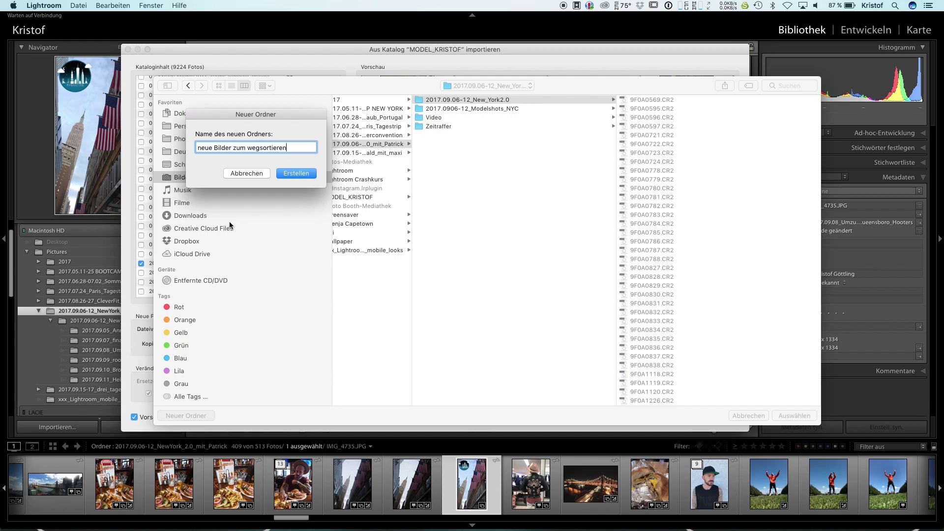
click(296, 174)
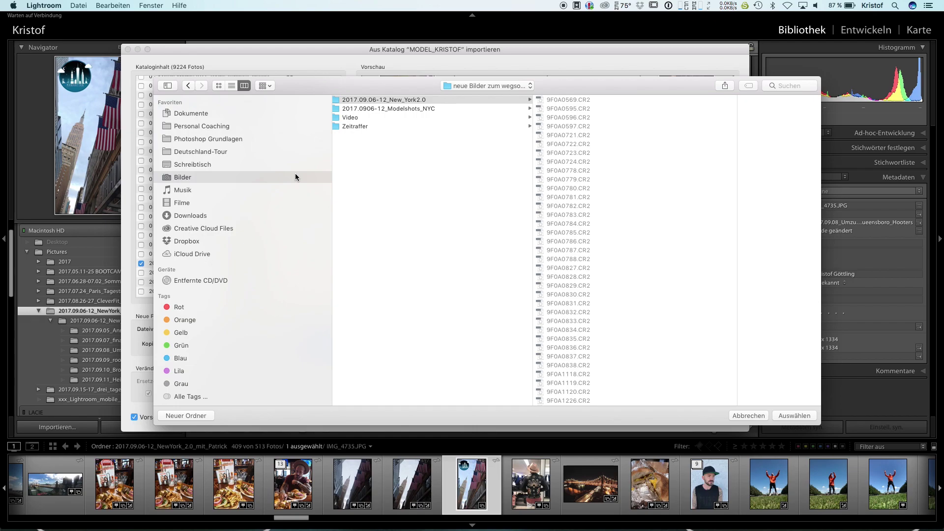
click(796, 416)
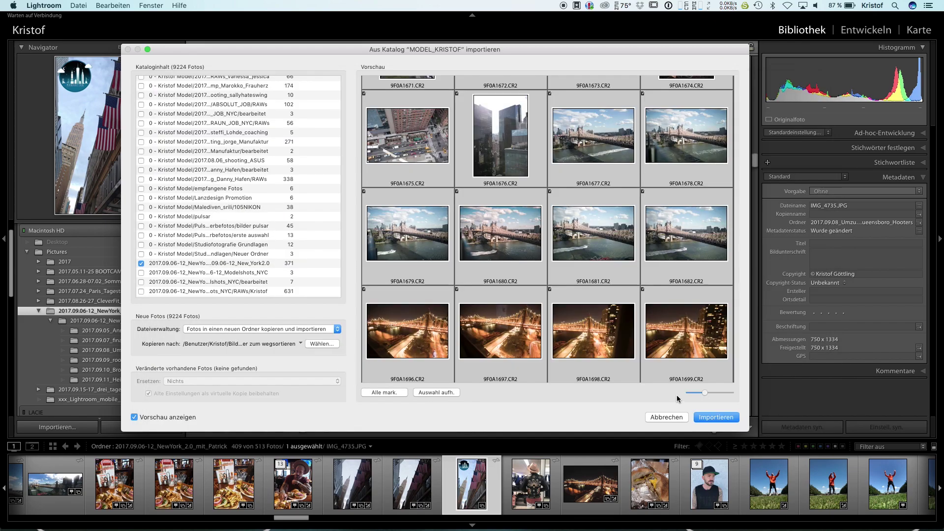
Start the import of the selected New York photos from MODEL_KRISTOF
click(710, 417)
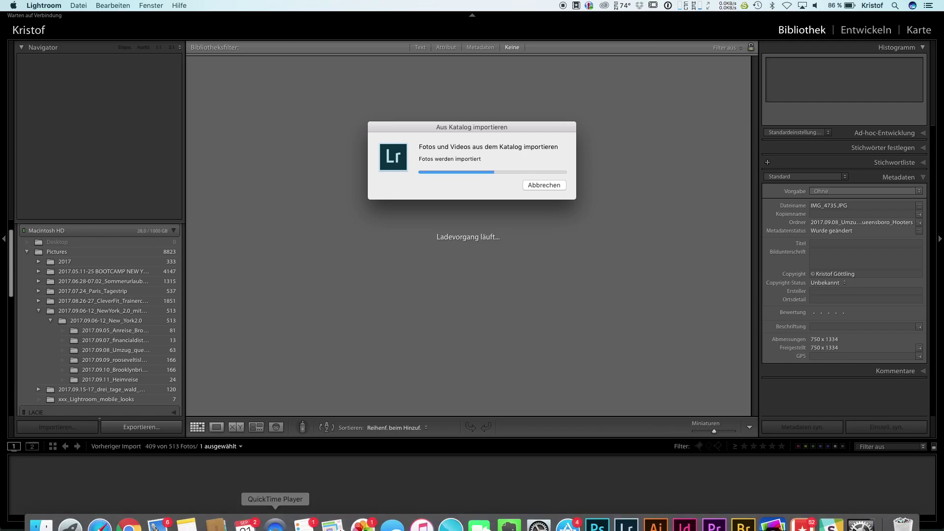
Browse the YouTube 'lightroom grundlagen' tutorial results in Chrome while the import runs
click(135, 516)
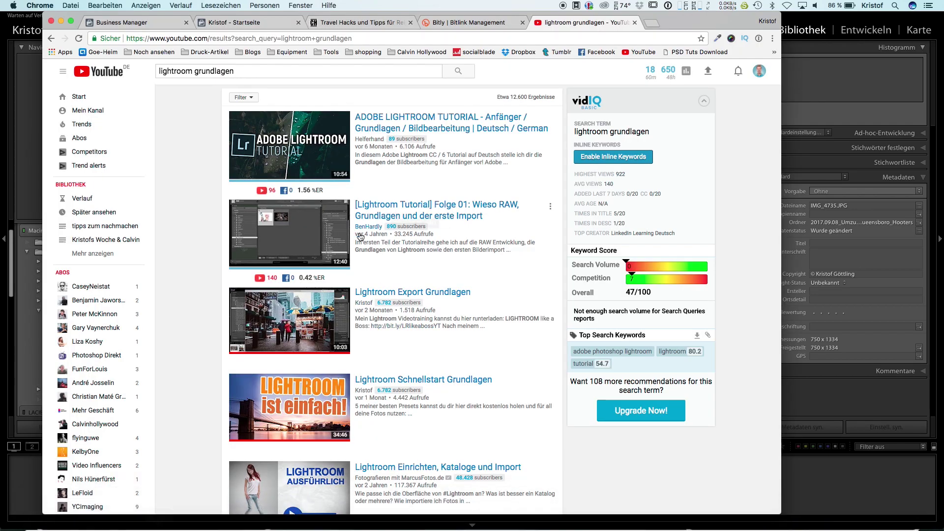
scroll(358, 266, down, 1)
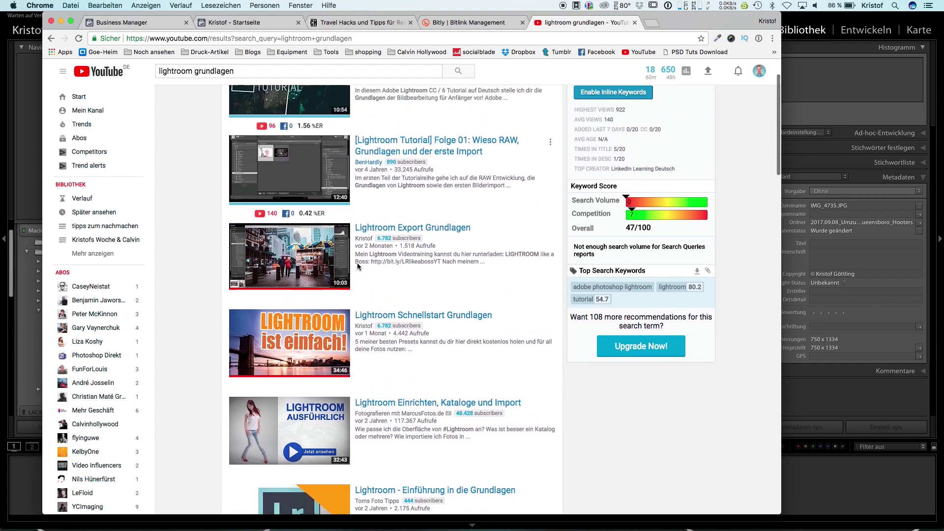
scroll(201, 242, up, 2)
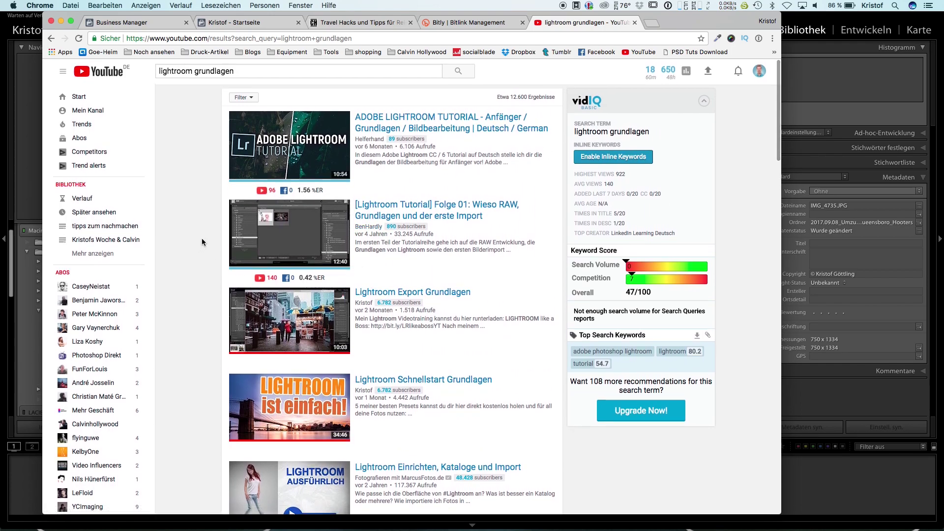
scroll(202, 241, down, 1)
scroll(201, 242, up, 1)
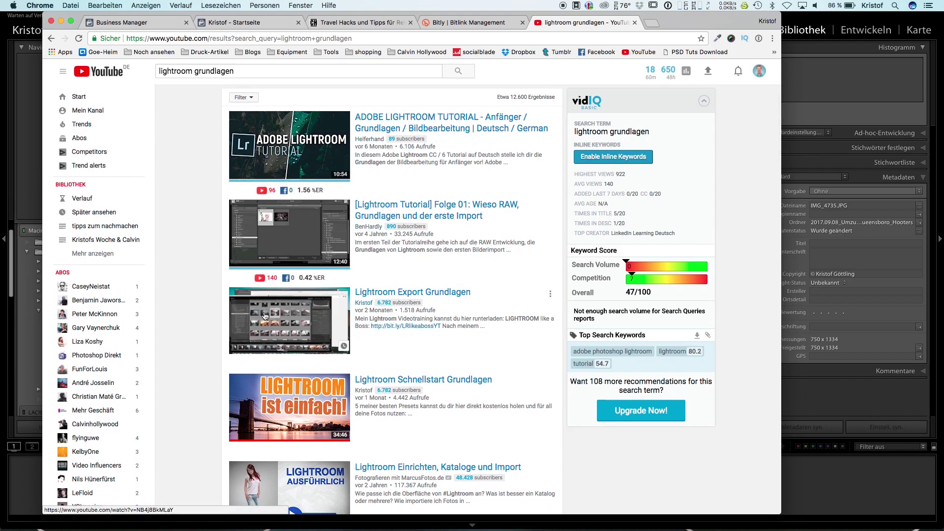
mouse_move(412, 406)
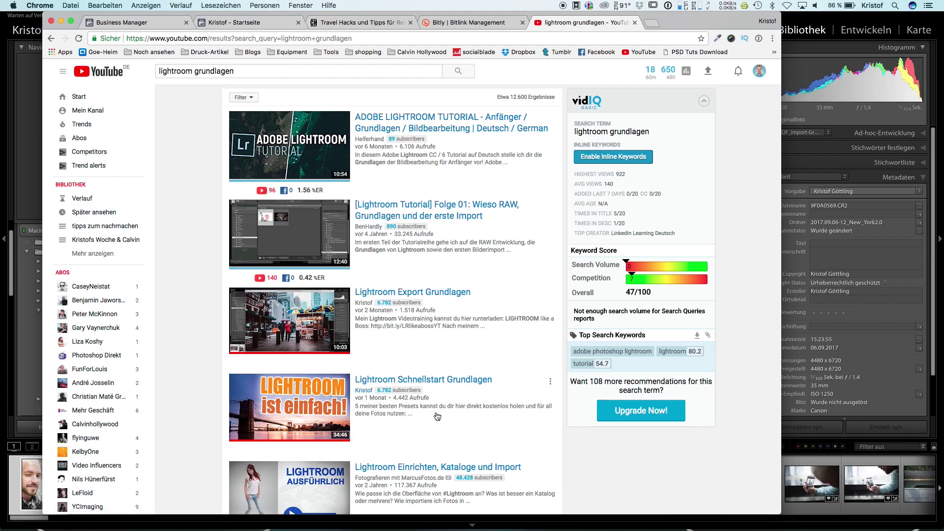
scroll(428, 418, down, 1)
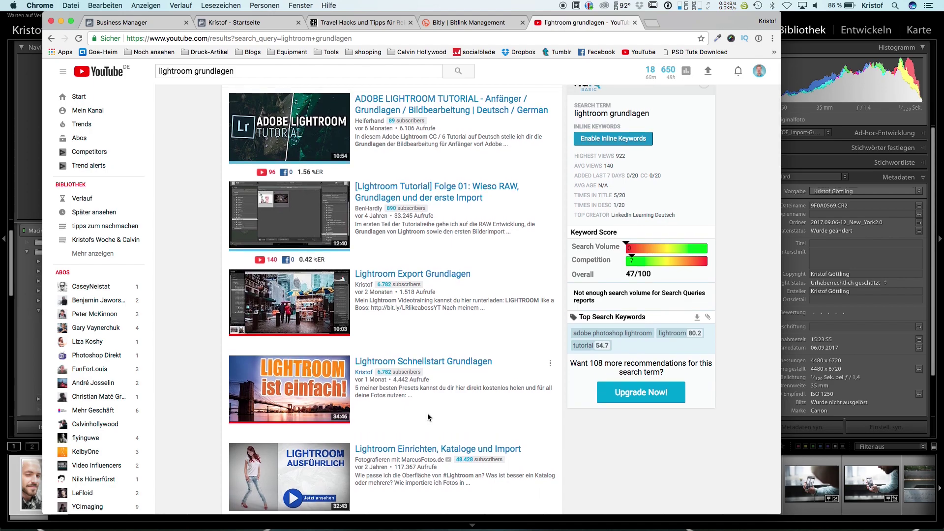
scroll(426, 415, down, 1)
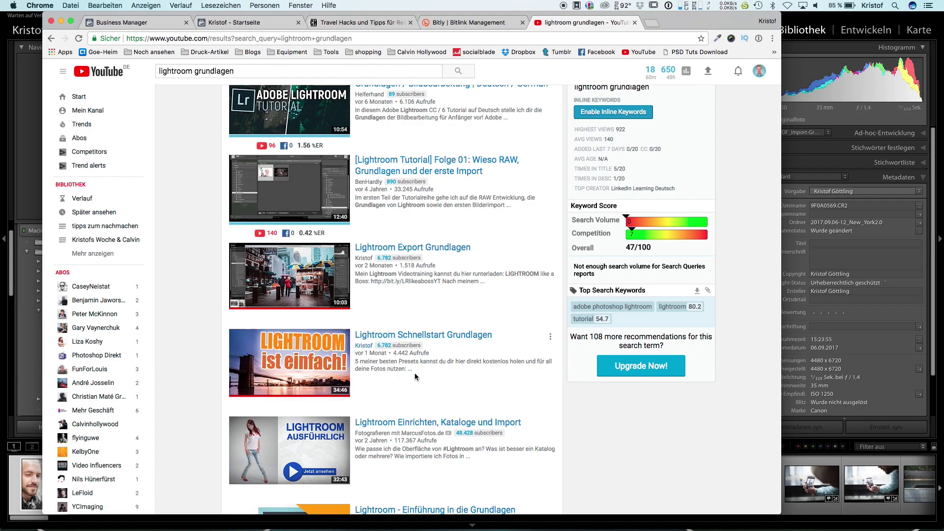
scroll(414, 374, up, 2)
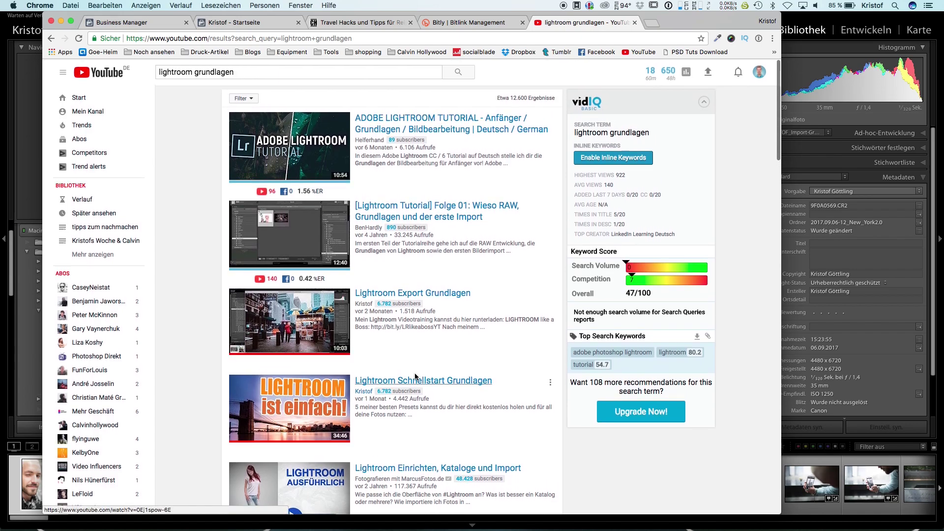
scroll(365, 250, down, 2)
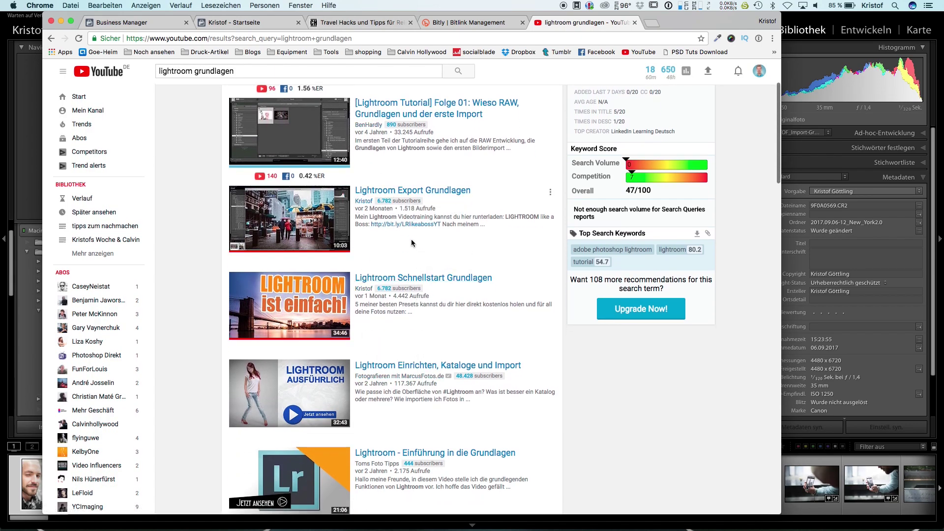
mouse_move(448, 193)
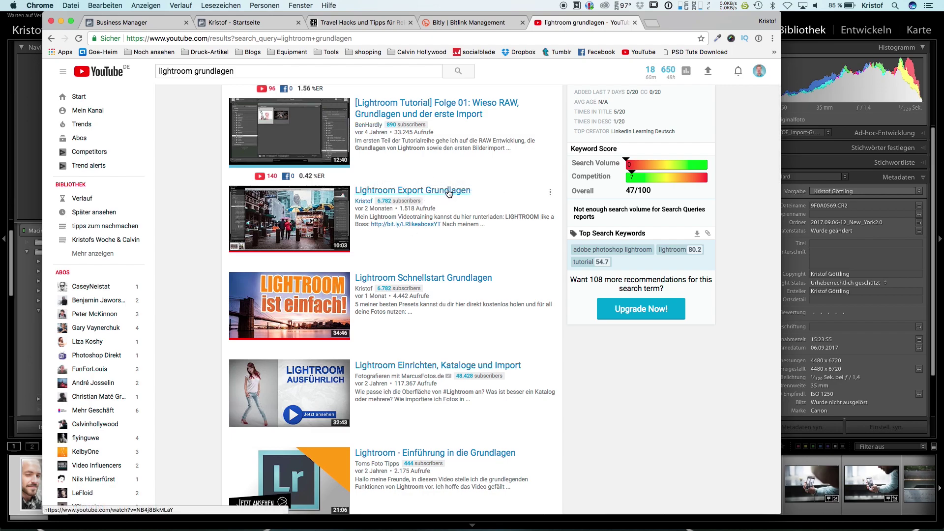
scroll(450, 244, up, 2)
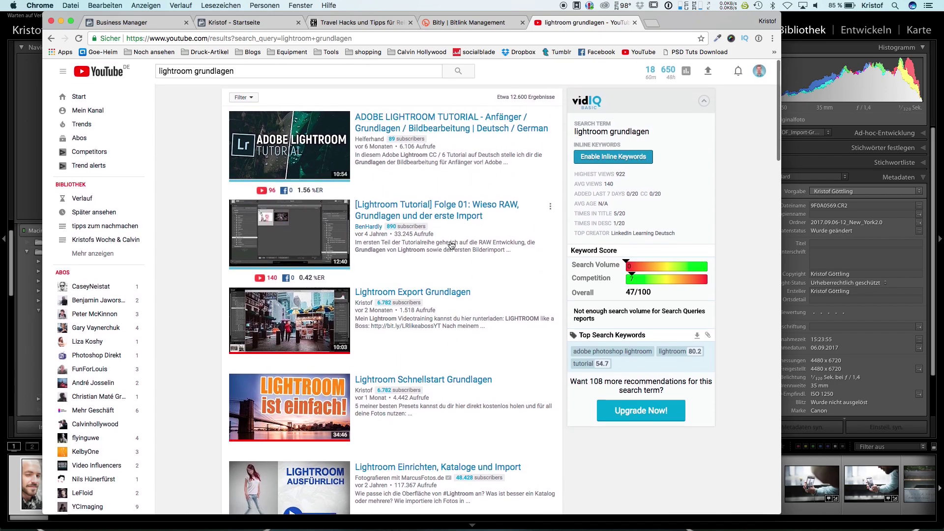
Return to Lightroom and step through the 371 imported New York photos in Loupe view
click(39, 151)
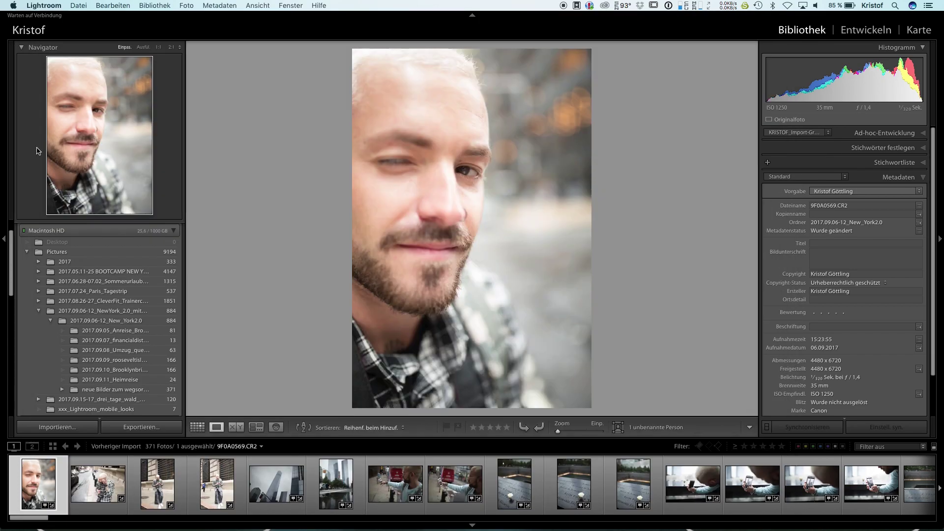
key(Right)
key(Right)
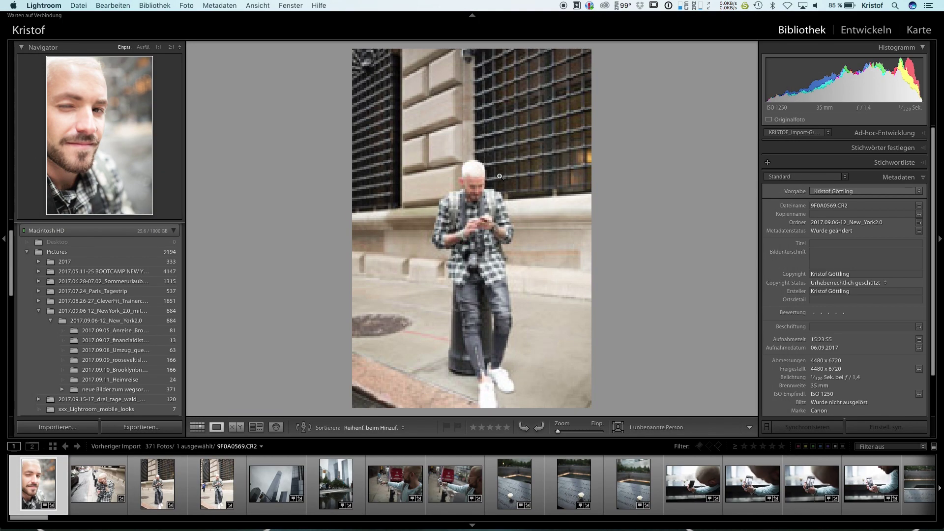
key(Right)
key(Right)
key(Right)
key(Right)
key(Right)
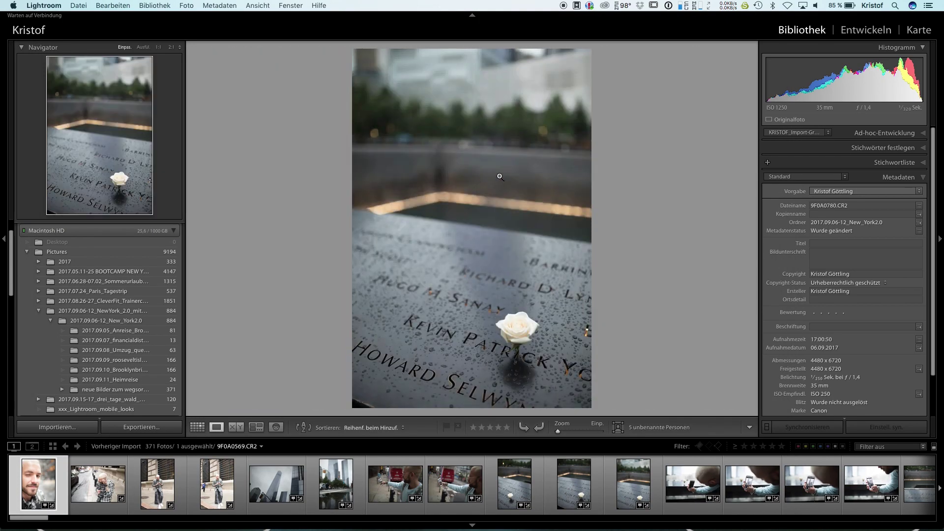
key(Right)
key(Right)
key(Right)
key(Right)
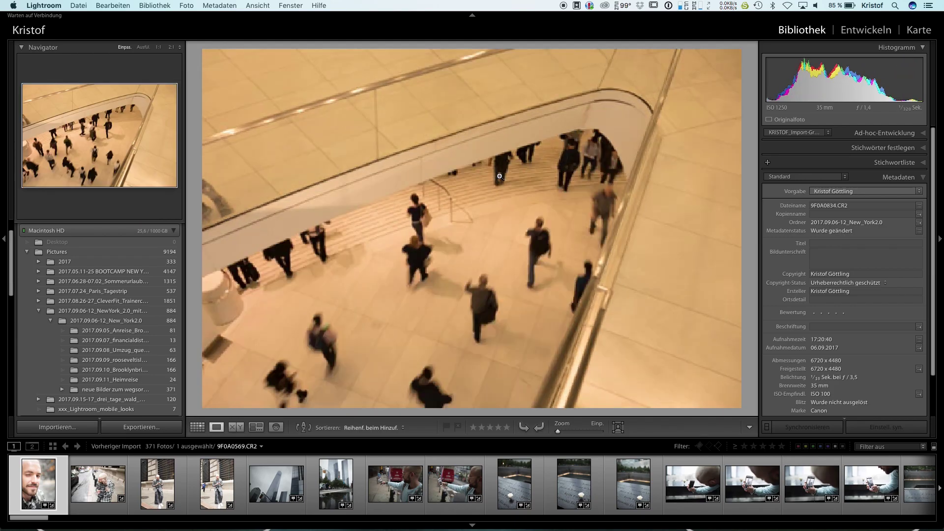
key(Right)
key(Right)
key(Right)
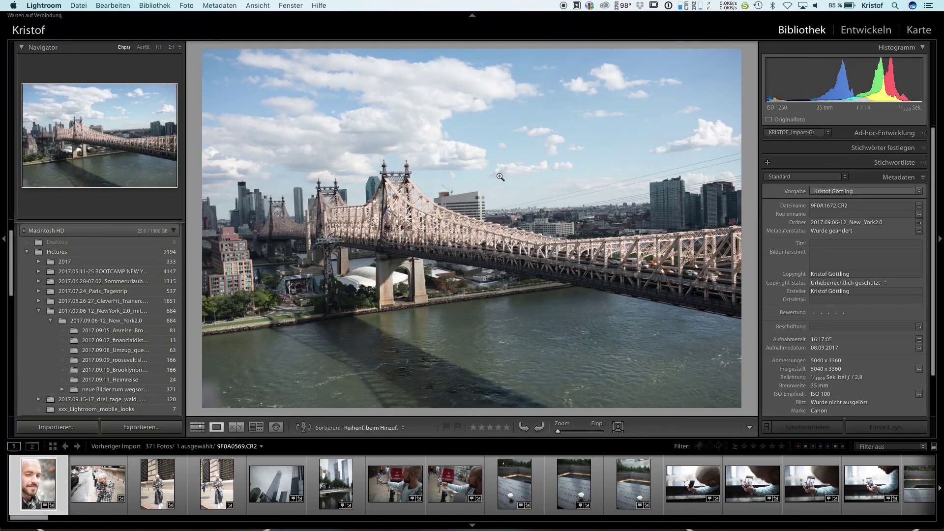